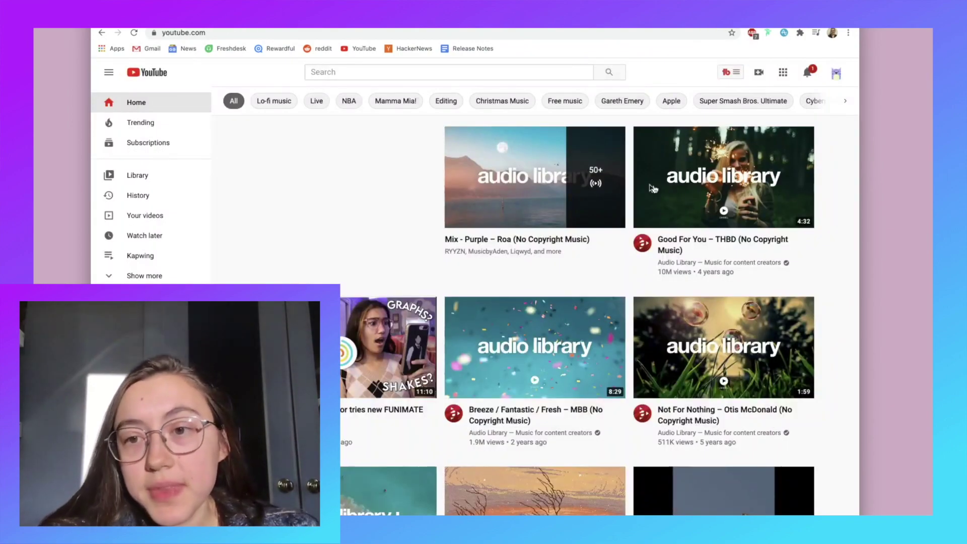
# Open the Good For You music video from its YouTube thumbnail.
pyautogui.click(723, 181)
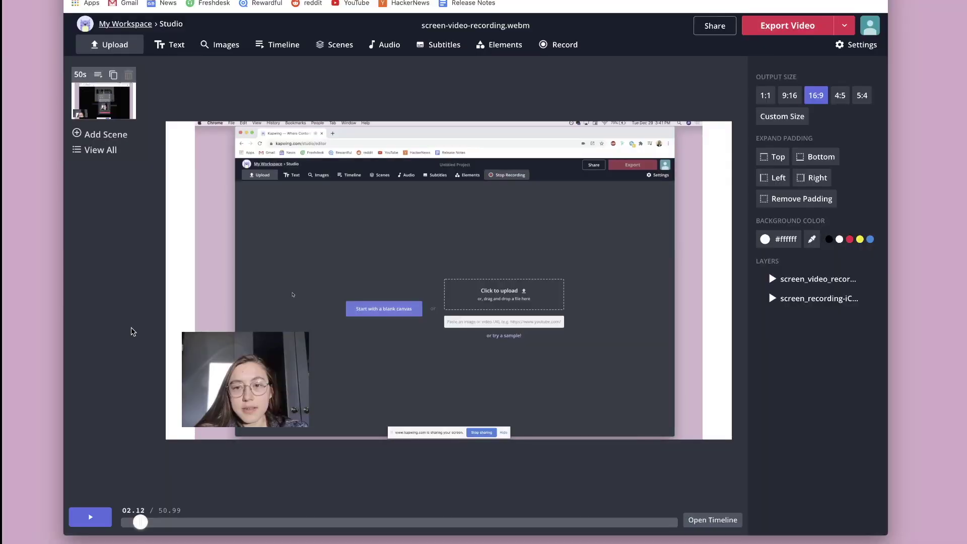
# Move the webcam inset right, centre the screen recording, and send the gradient image to the back.
pyautogui.moveTo(235, 354); pyautogui.dragTo(623, 256)
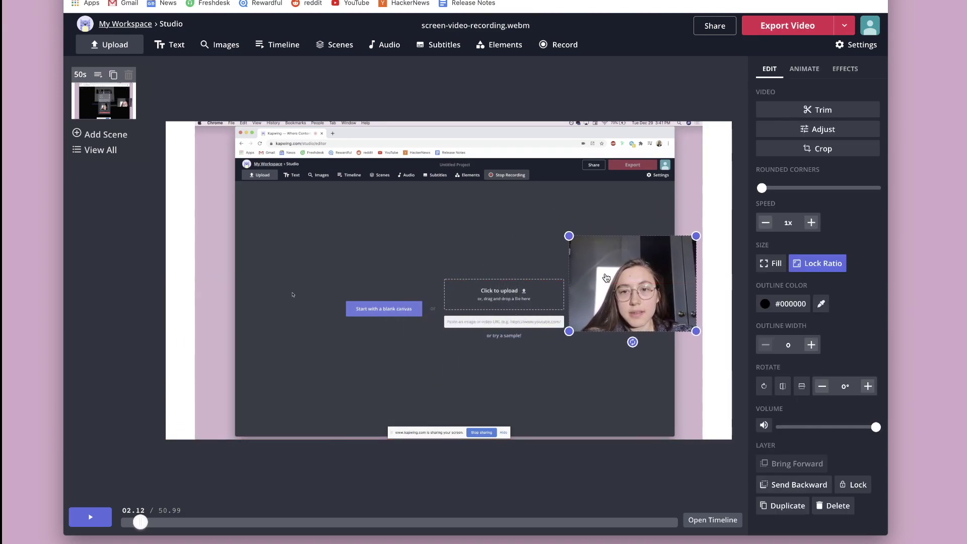
pyautogui.moveTo(346, 216)
pyautogui.mouseDown()
pyautogui.moveTo(337, 225)
pyautogui.moveTo(350, 217)
pyautogui.mouseUp()
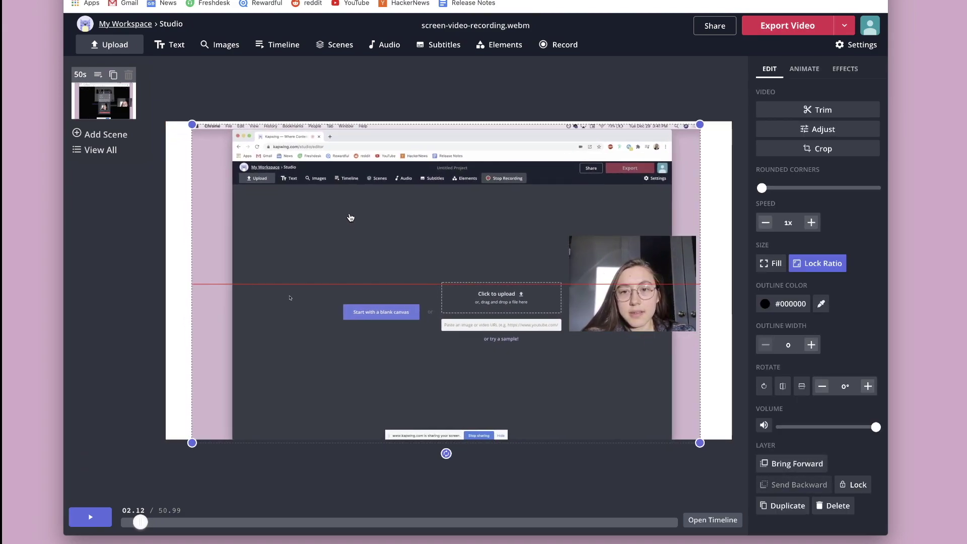
pyautogui.click(613, 274)
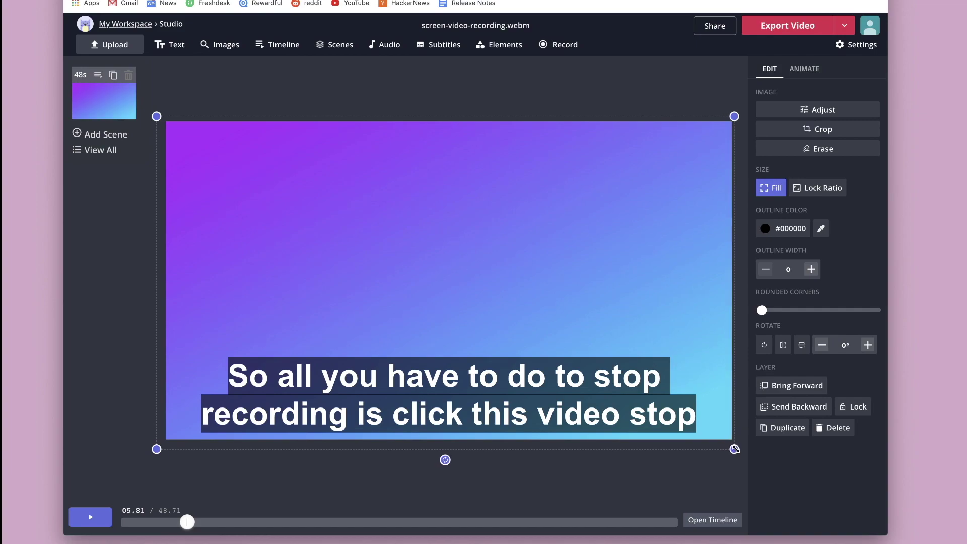
pyautogui.click(776, 411)
pyautogui.click(776, 411)
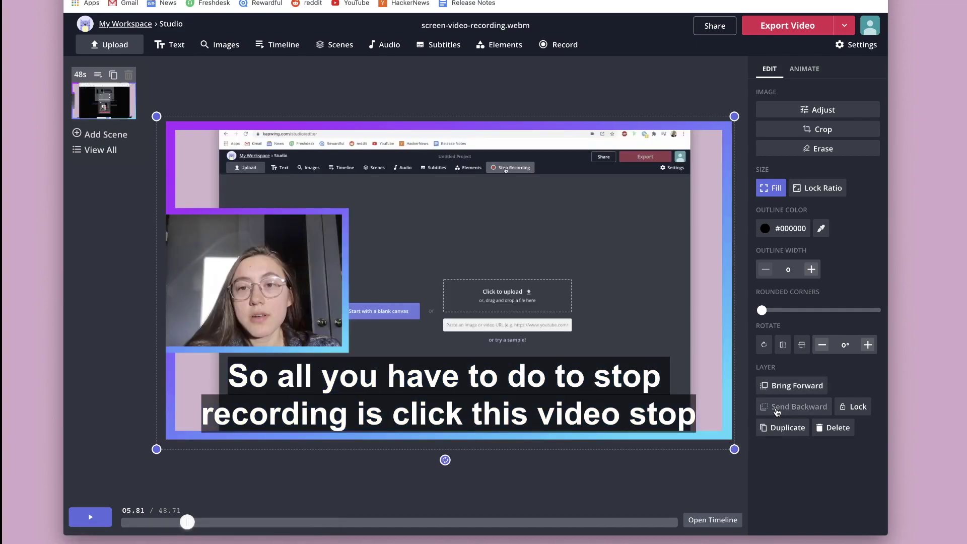
pyautogui.click(492, 488)
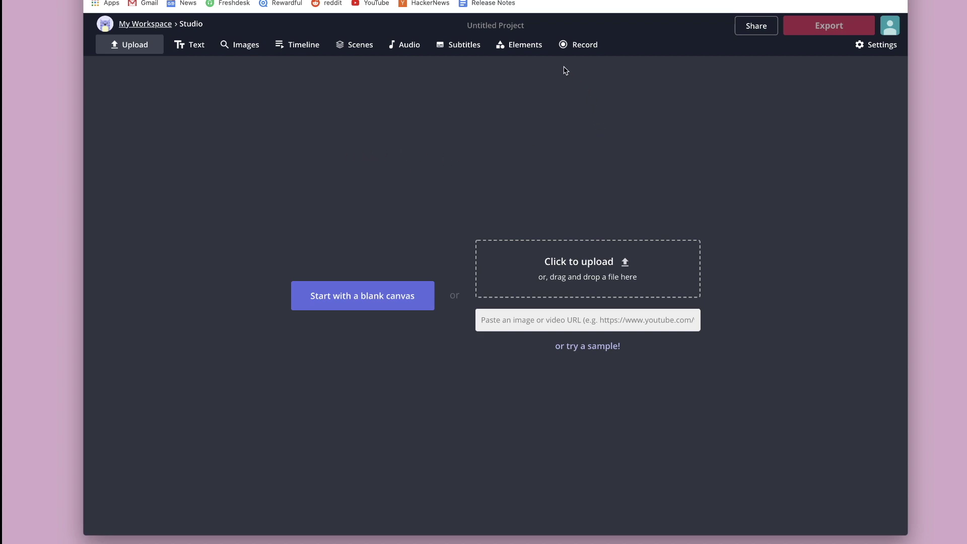
# Open the Record menu and choose to record the screen.
pyautogui.click(580, 46)
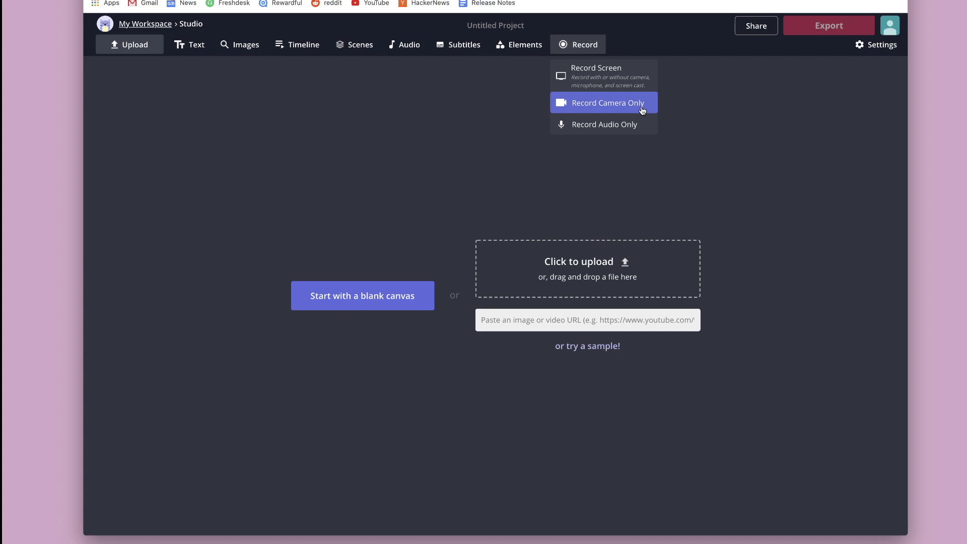
pyautogui.click(629, 73)
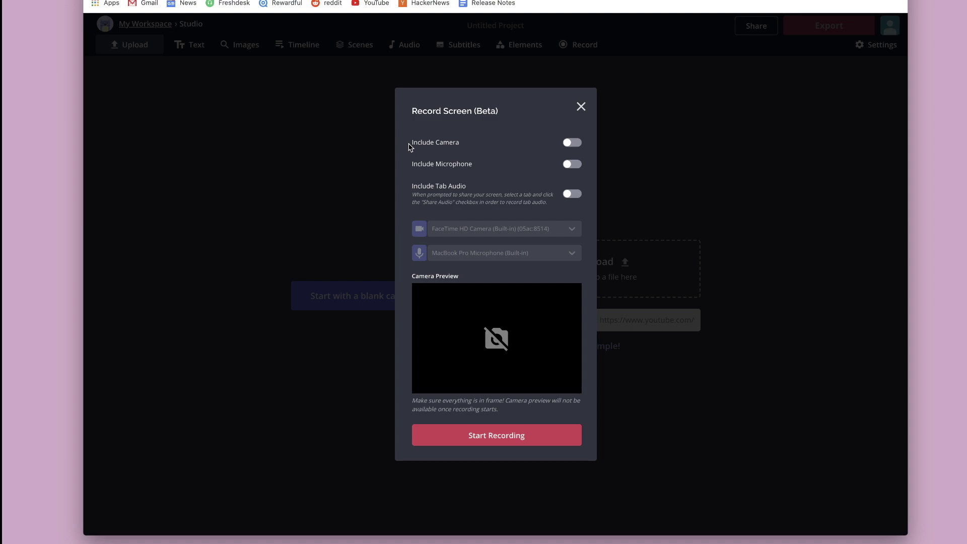
# Turn on Include Camera with the FaceTime HD Camera selected.
pyautogui.click(568, 146)
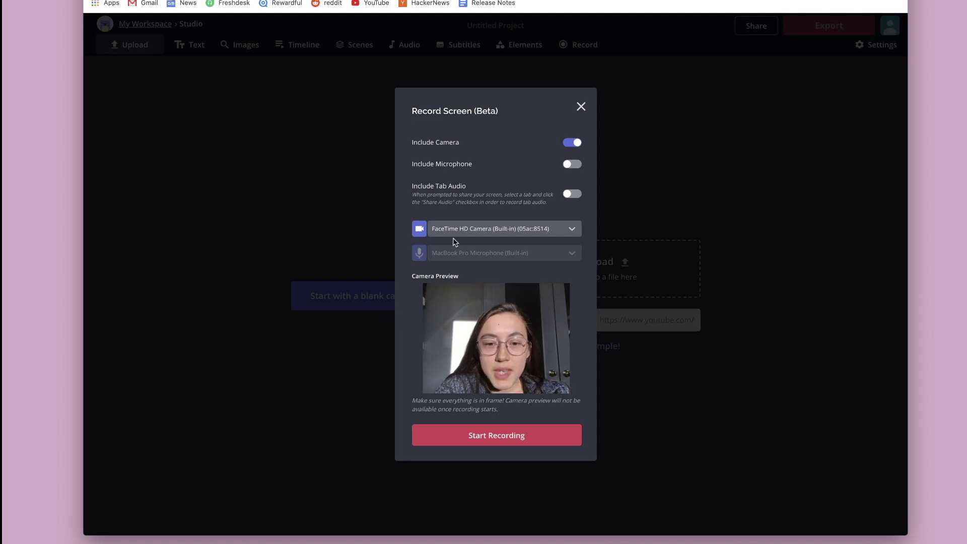
pyautogui.click(564, 231)
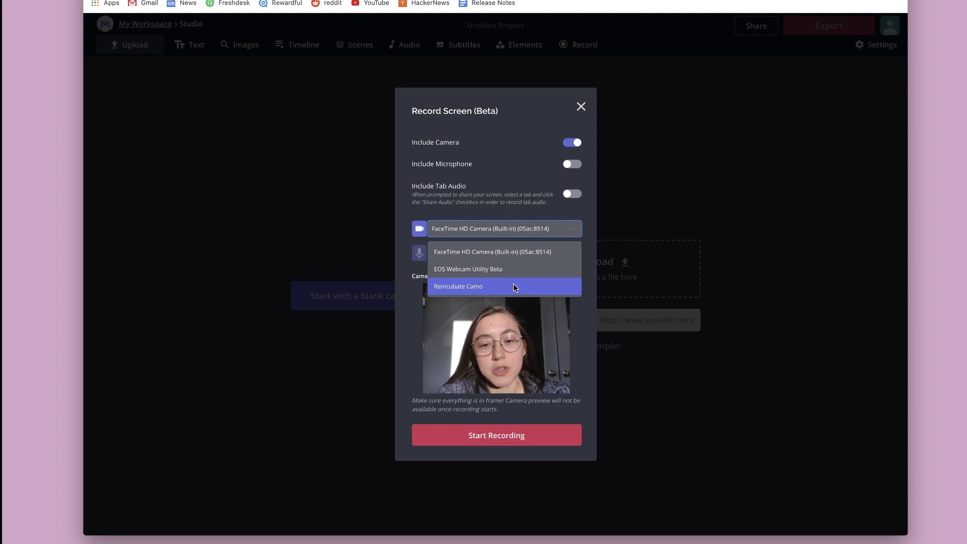
pyautogui.click(583, 252)
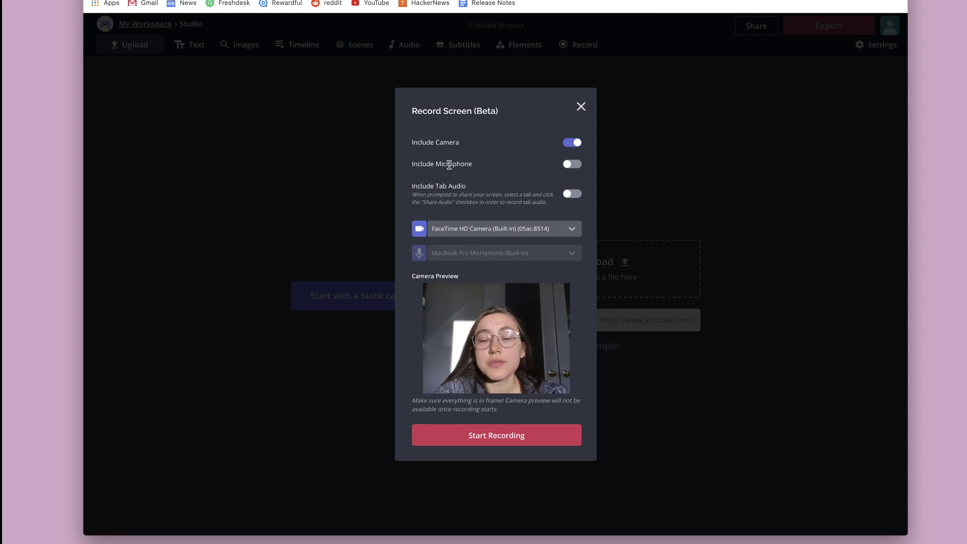
# Enable the MacBook Pro Microphone and Include Tab Audio for the recording.
pyautogui.click(570, 167)
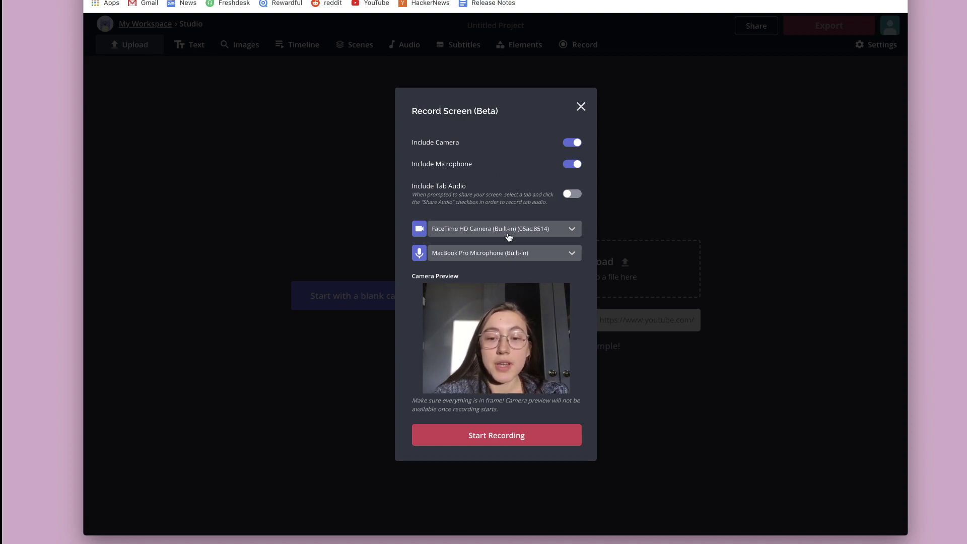
pyautogui.click(549, 257)
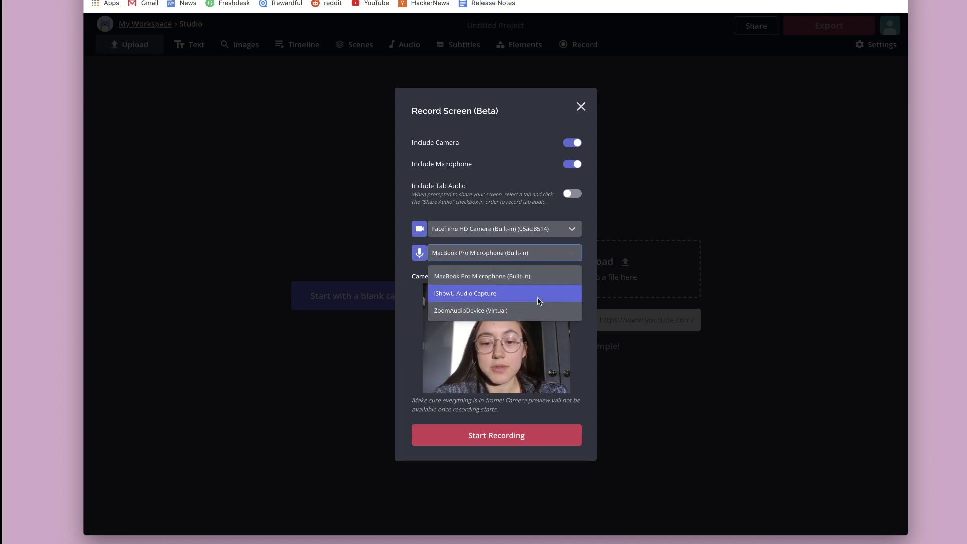
pyautogui.click(565, 276)
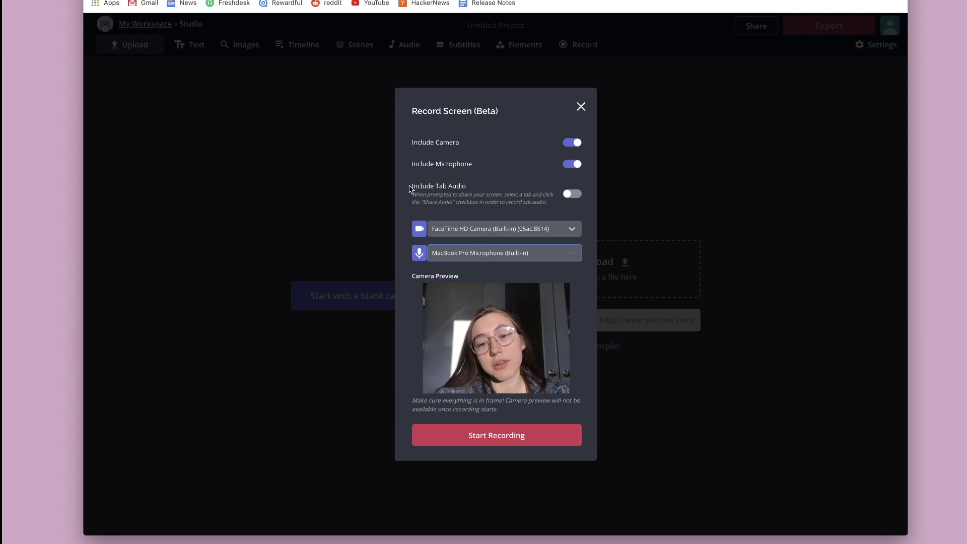
pyautogui.click(511, 192)
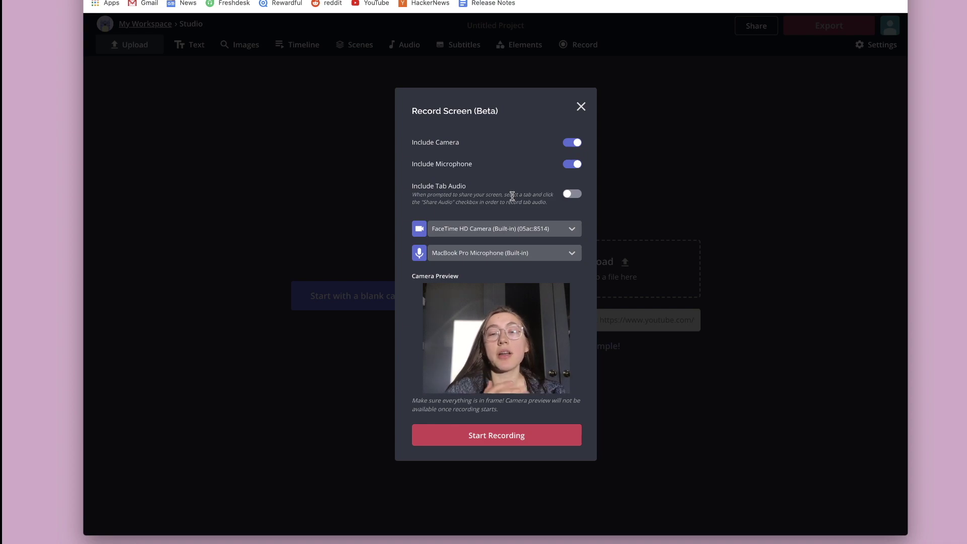
pyautogui.click(565, 193)
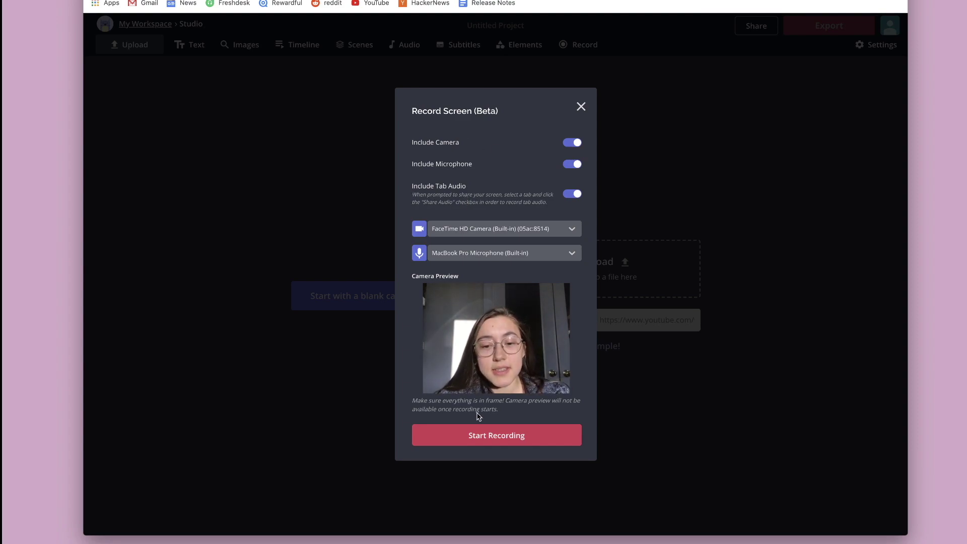
# Begin recording and compare the share options: Screen 1, the Kapwing window and the Kapwing tab.
pyautogui.click(489, 438)
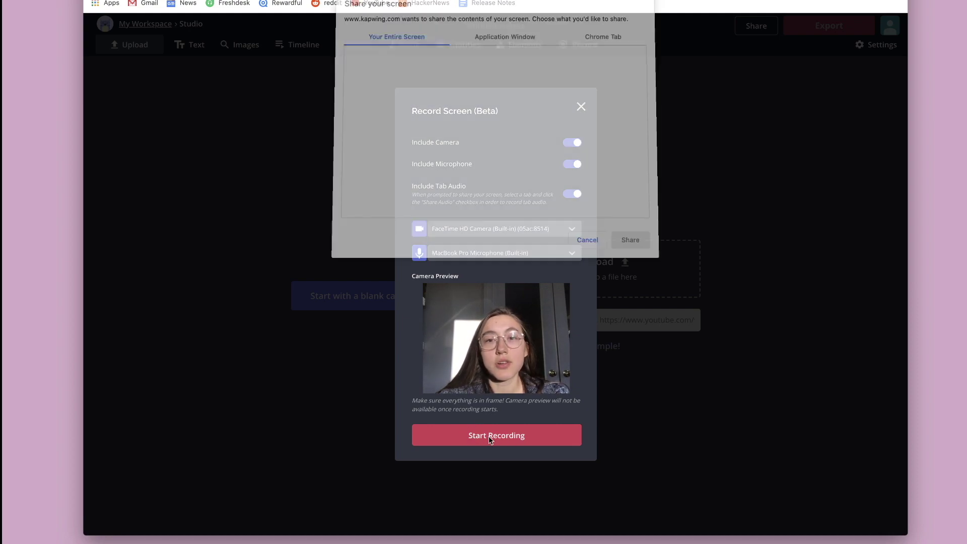
pyautogui.click(489, 44)
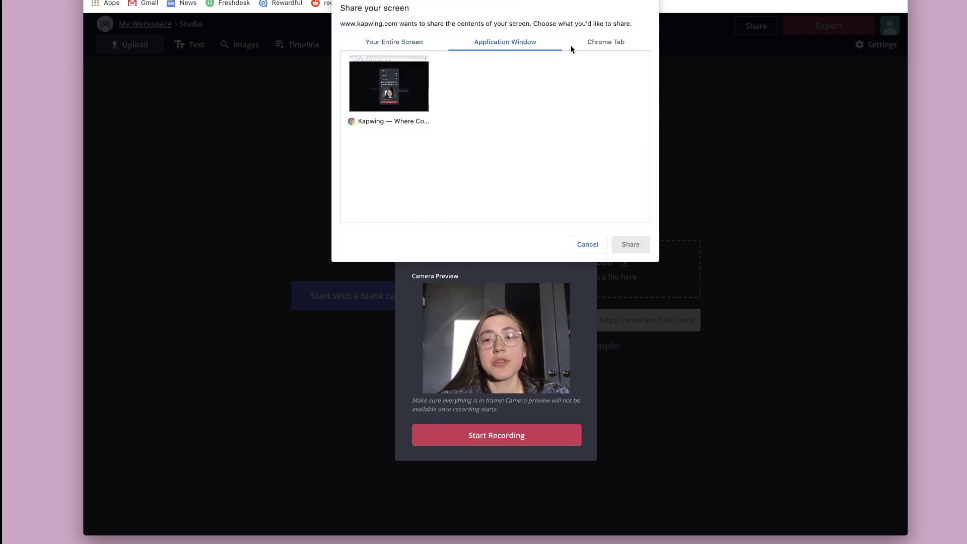
pyautogui.click(582, 44)
pyautogui.click(503, 45)
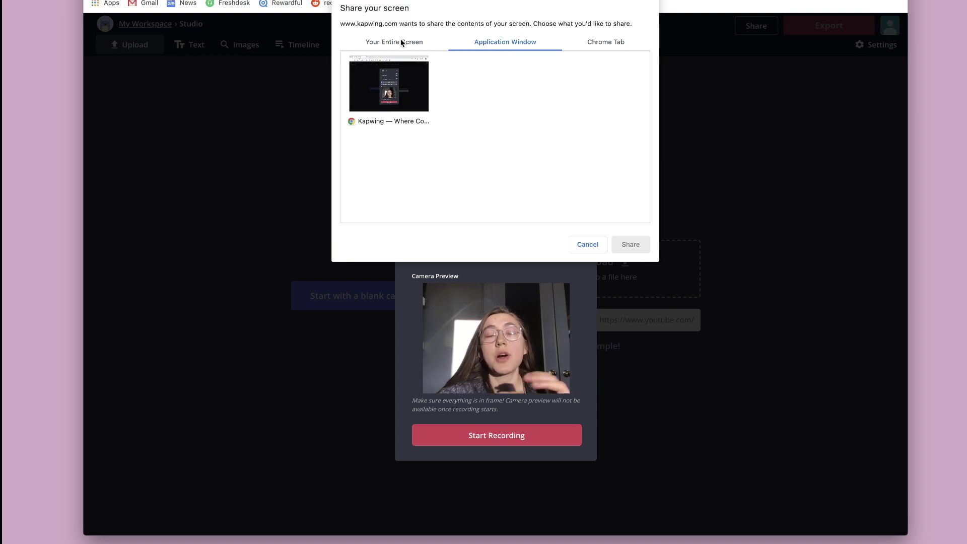
pyautogui.click(380, 44)
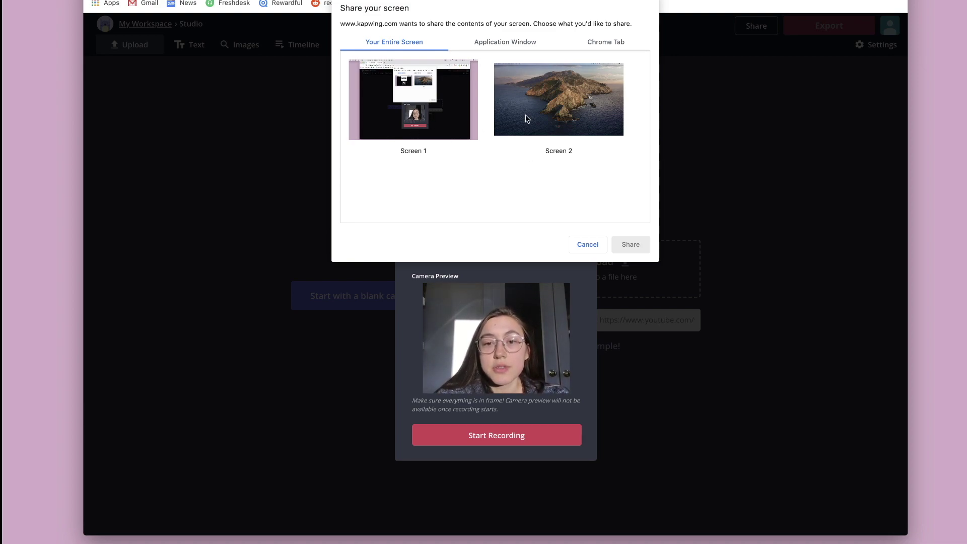
pyautogui.click(441, 101)
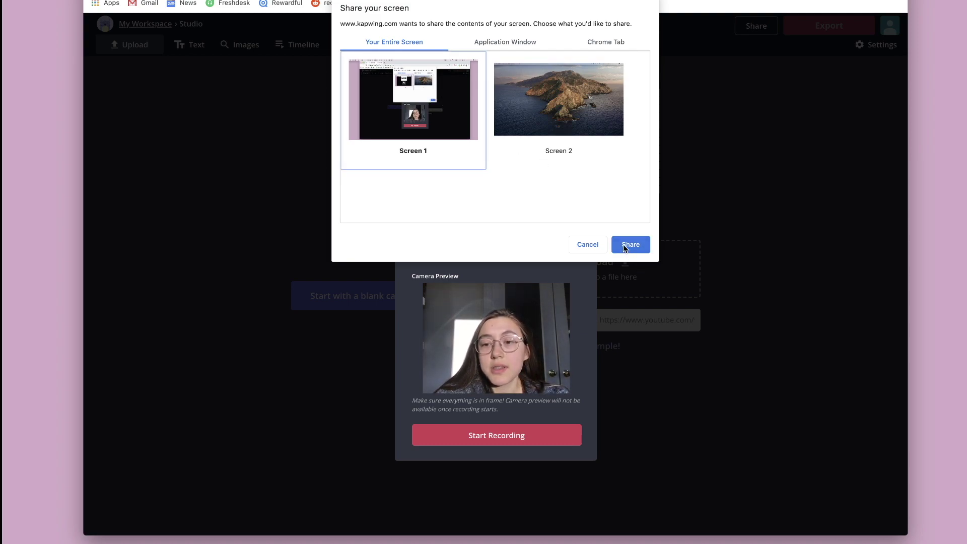
pyautogui.click(490, 40)
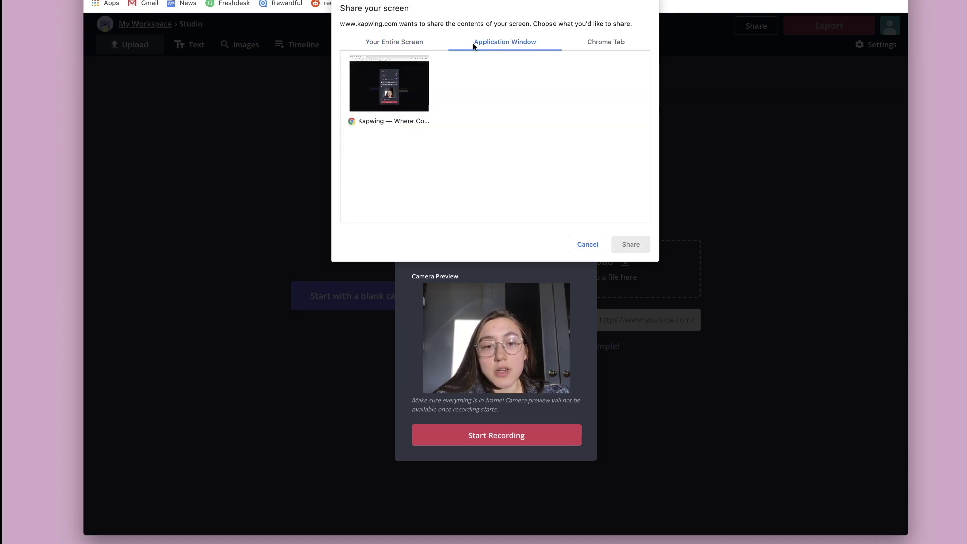
pyautogui.click(402, 93)
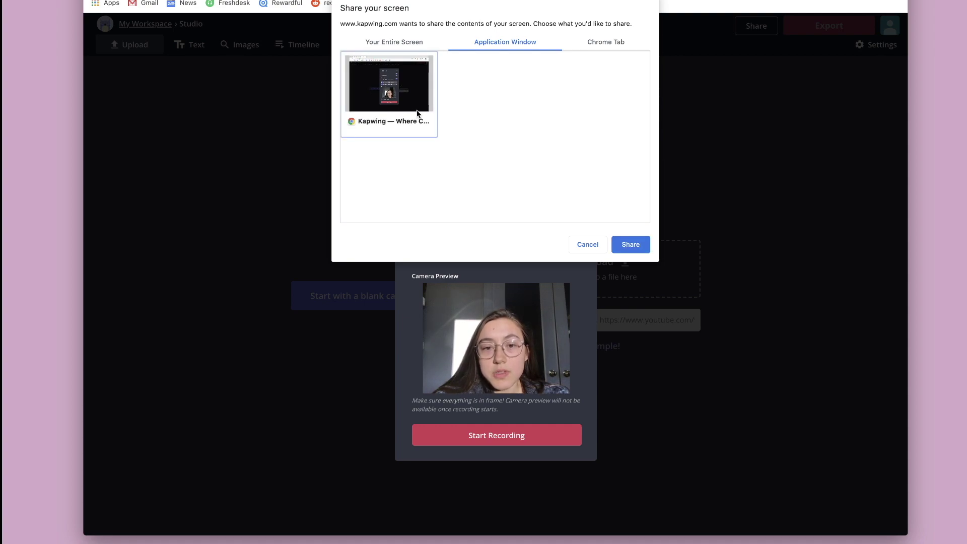
pyautogui.click(602, 42)
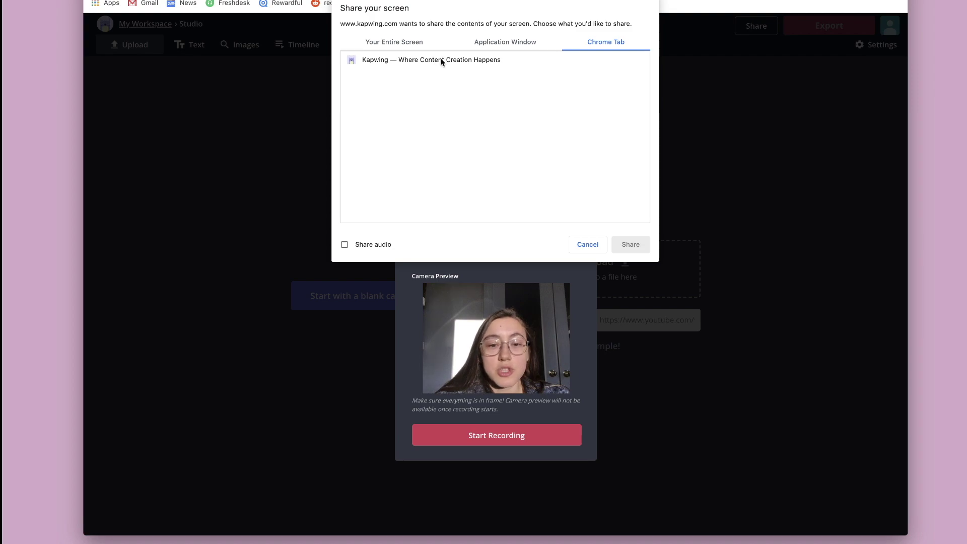
pyautogui.click(410, 62)
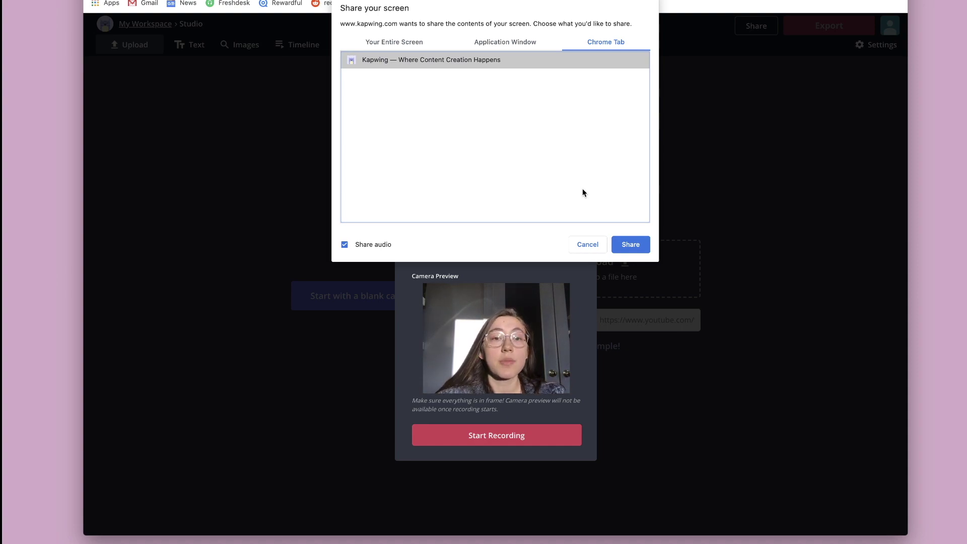
# Share the entire screen, Screen 1, to start recording.
pyautogui.click(395, 45)
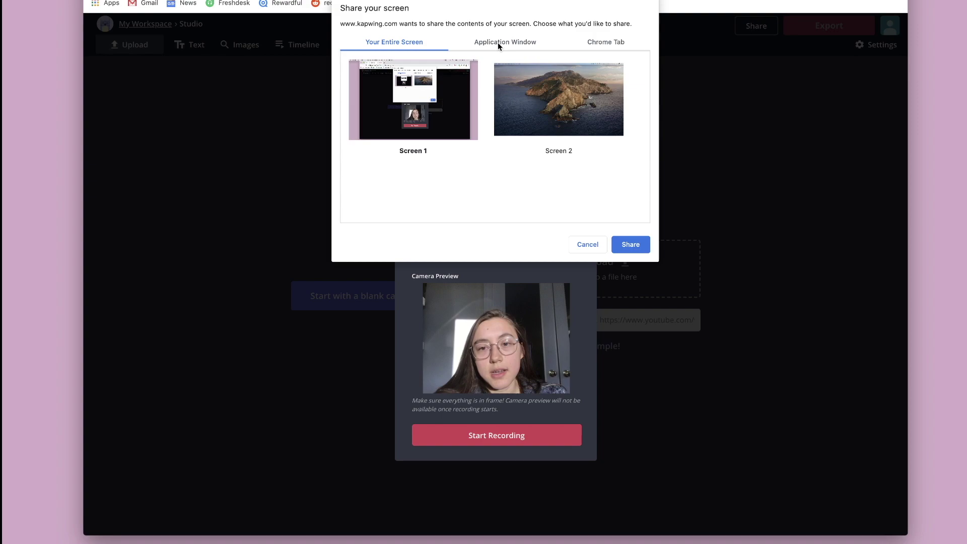
pyautogui.click(465, 157)
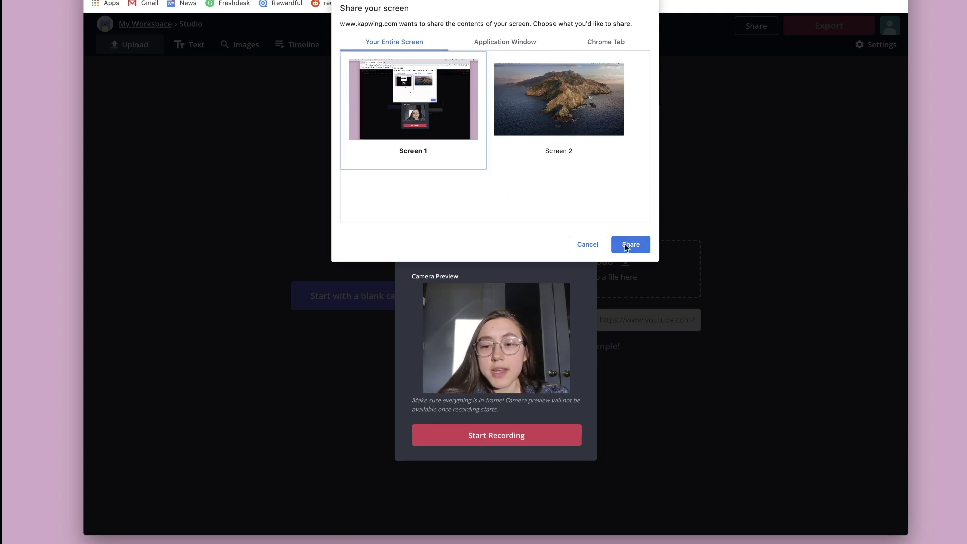
pyautogui.click(629, 244)
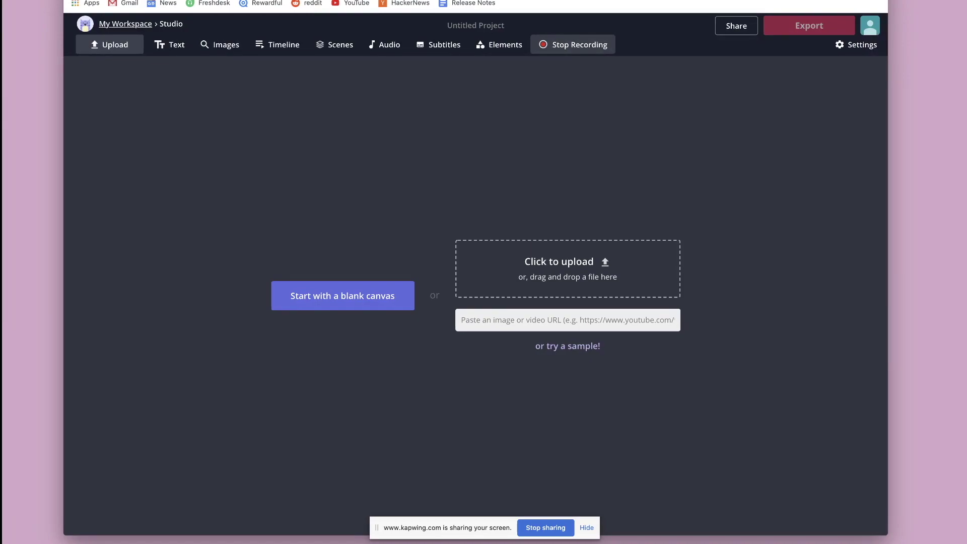
# Play Good For You on YouTube, pause at 0:06, then return to Kapwing and stop recording.
pyautogui.hotkey('ctrl', 'Tab')
pyautogui.click(713, 165)
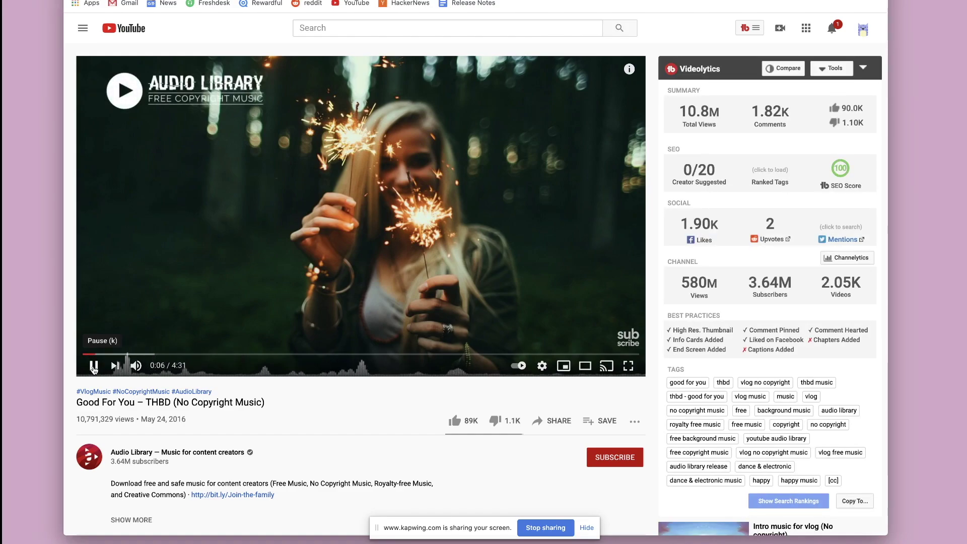
pyautogui.click(93, 366)
pyautogui.hotkey('ctrl', 'shift', 'Tab')
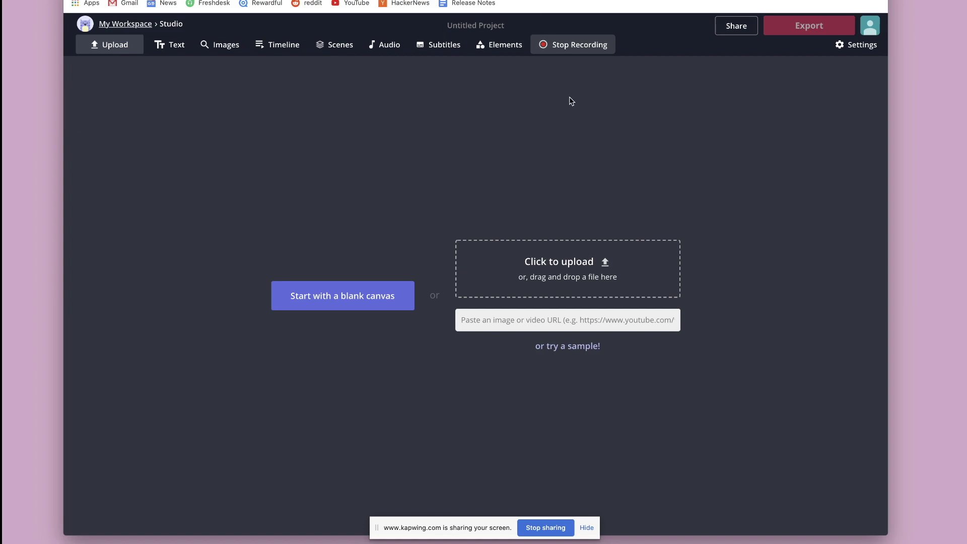
pyautogui.click(564, 48)
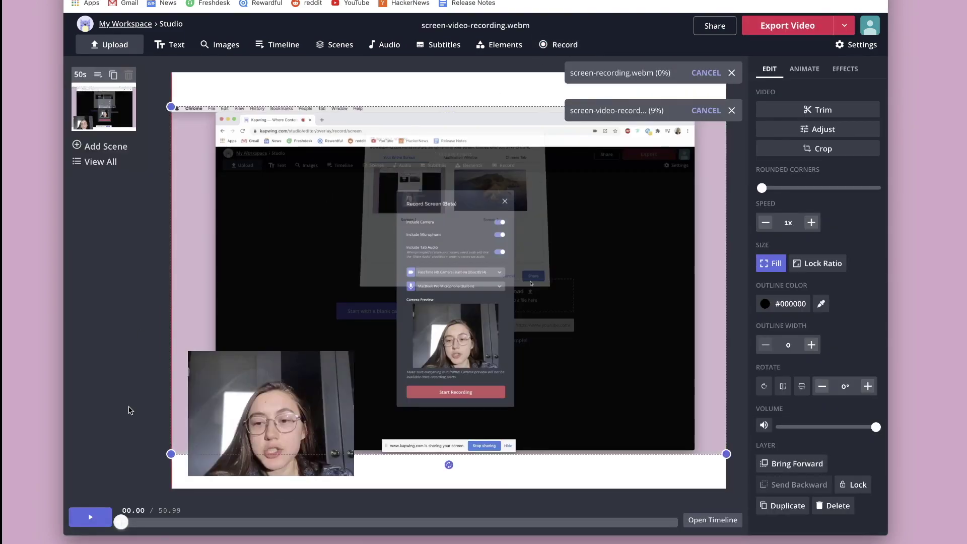
# Scrub the preview to about two seconds, then deselect the clip to show project settings.
pyautogui.click(143, 523)
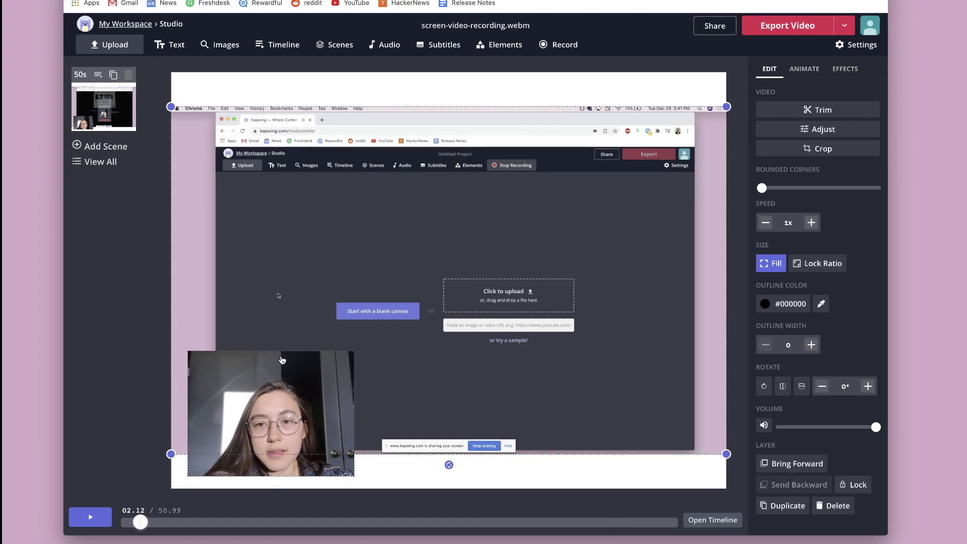
pyautogui.moveTo(331, 170)
pyautogui.mouseDown()
pyautogui.moveTo(331, 156)
pyautogui.moveTo(331, 171)
pyautogui.mouseUp()
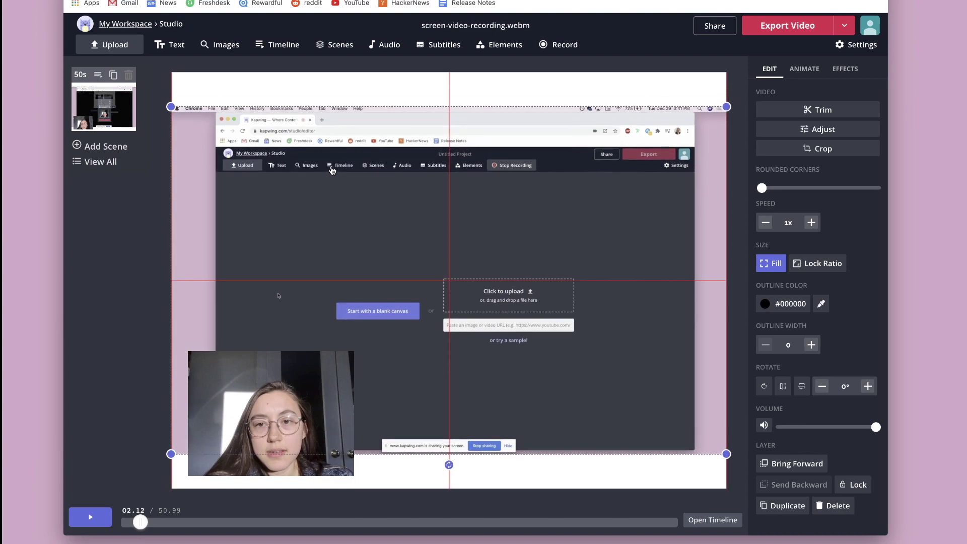
pyautogui.click(131, 403)
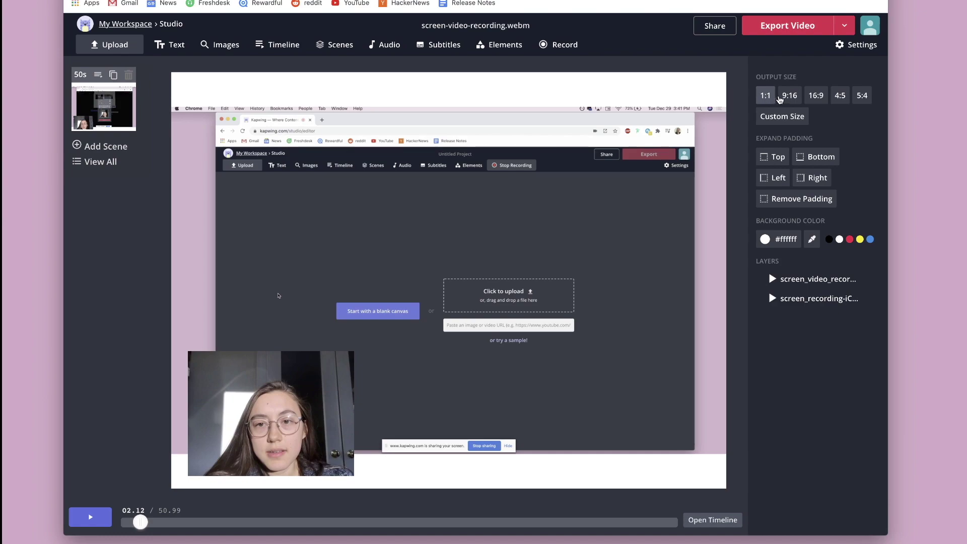
# Set the output size to 16:9 and lock the ratio of both video layers.
pyautogui.click(815, 99)
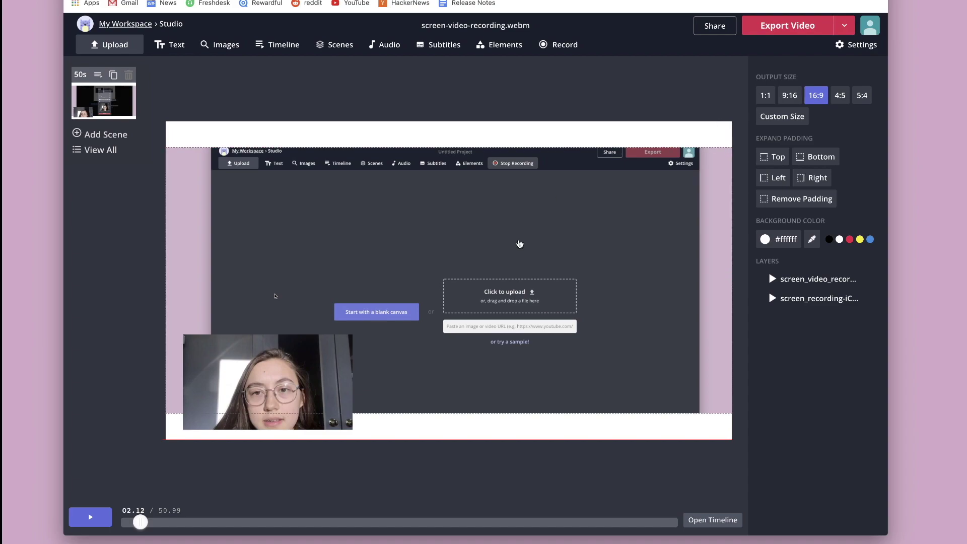
pyautogui.click(520, 243)
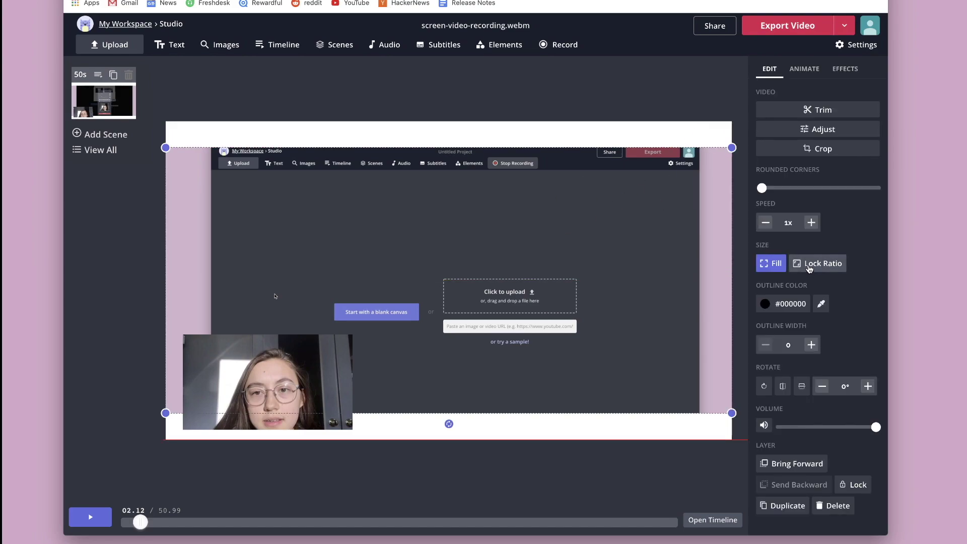
pyautogui.click(809, 265)
pyautogui.click(714, 299)
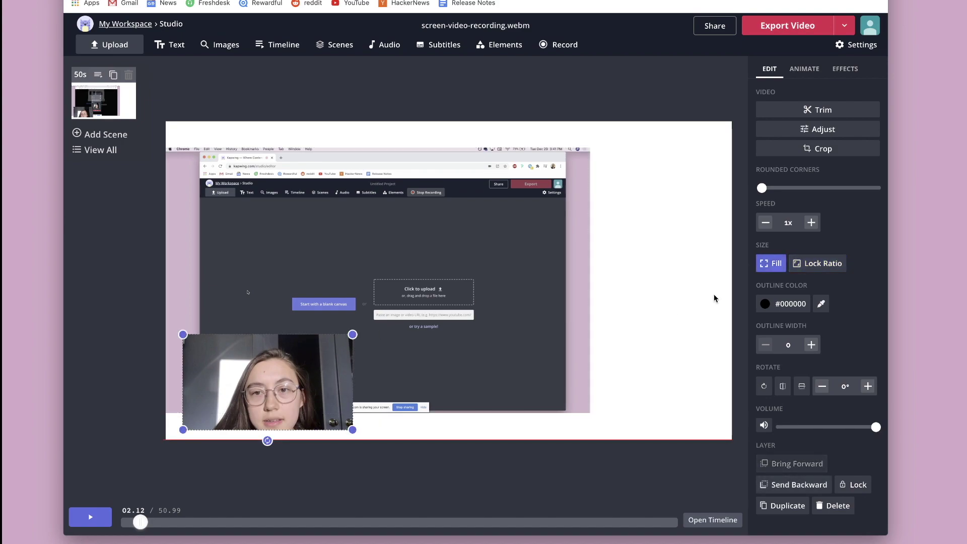
pyautogui.click(817, 263)
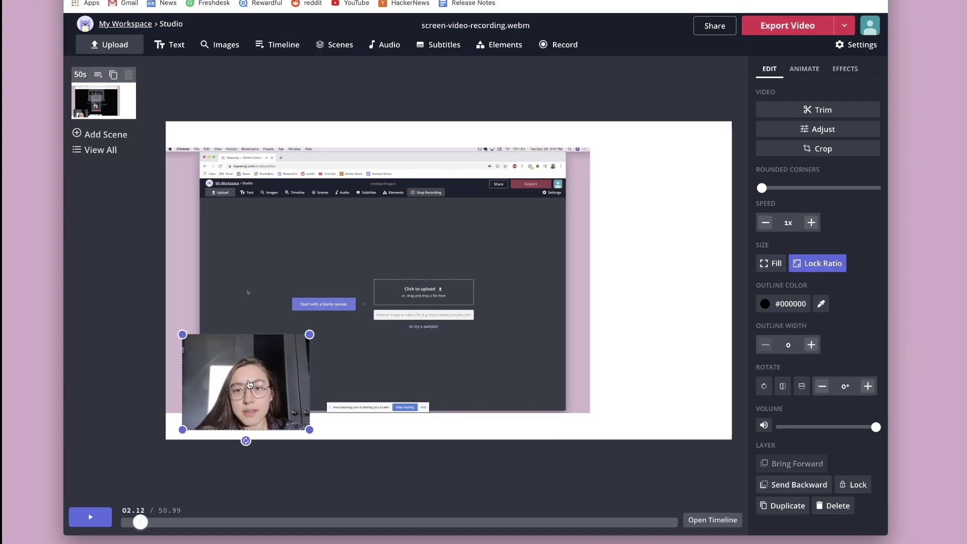
# Move and enlarge the screen recording to fill the frame height, centred horizontally.
pyautogui.moveTo(383, 327); pyautogui.dragTo(383, 305)
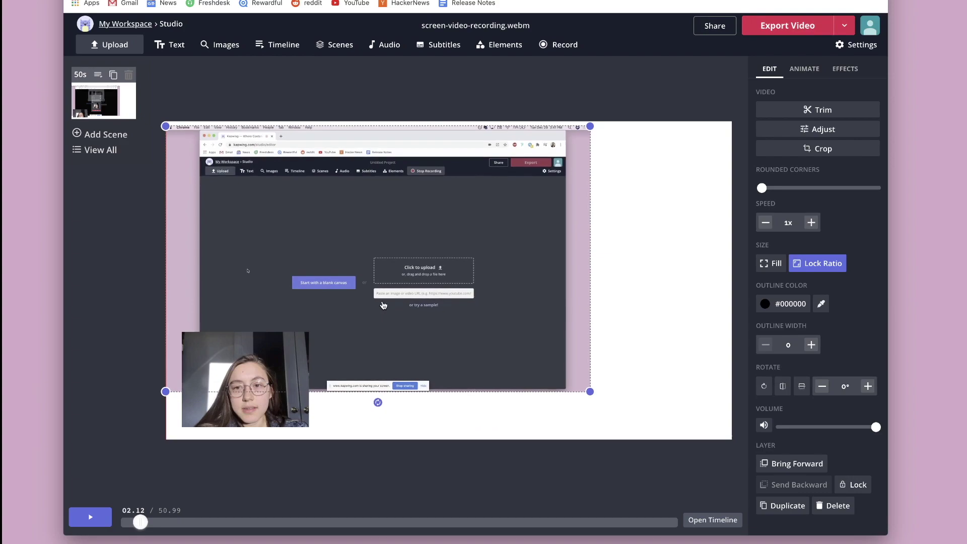
pyautogui.moveTo(590, 392); pyautogui.dragTo(669, 439)
pyautogui.moveTo(522, 378); pyautogui.dragTo(538, 376)
pyautogui.click(134, 334)
# Try the webcam at the right side and top-right while nudging the screen recording into place.
pyautogui.click(219, 373)
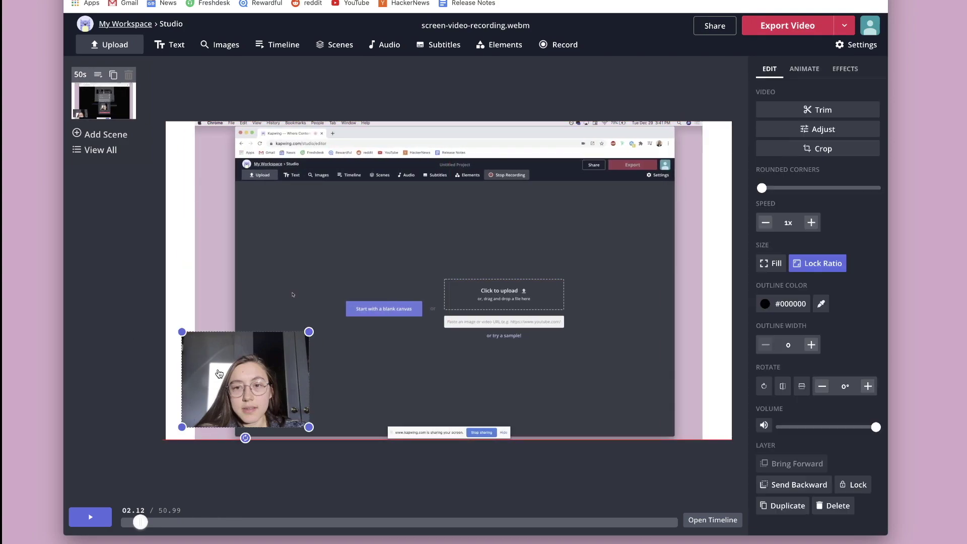
pyautogui.moveTo(219, 373); pyautogui.dragTo(606, 277)
pyautogui.moveTo(352, 213)
pyautogui.mouseDown()
pyautogui.moveTo(326, 227)
pyautogui.moveTo(349, 218)
pyautogui.mouseUp()
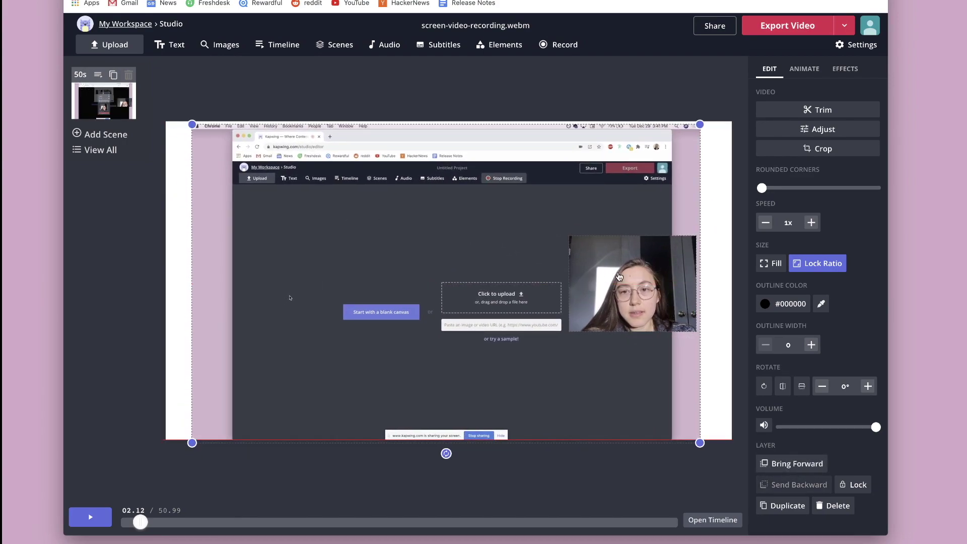
pyautogui.moveTo(619, 277); pyautogui.dragTo(645, 174)
pyautogui.click(474, 180)
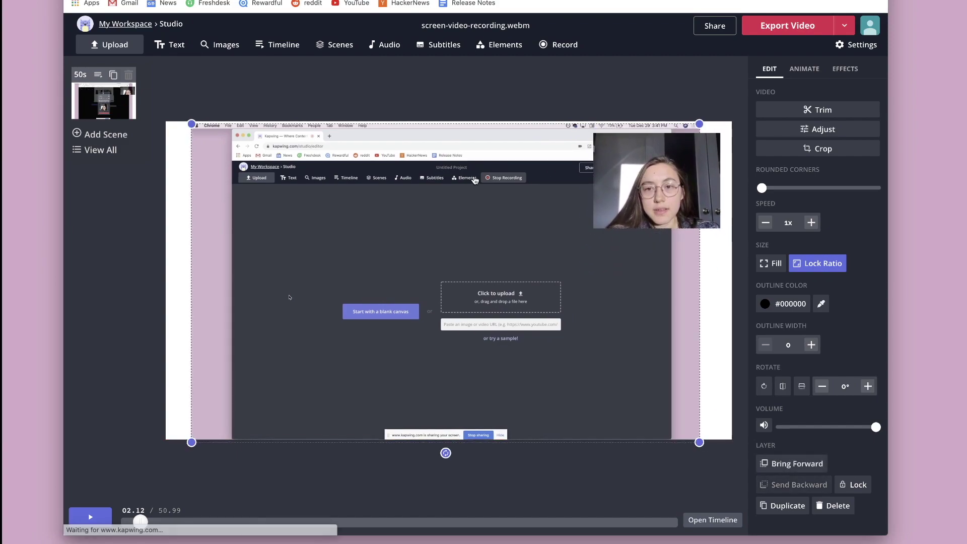
pyautogui.moveTo(474, 181); pyautogui.dragTo(474, 178)
# Move the webcam to the bottom-right, enlarge it, and play the preview to check.
pyautogui.moveTo(655, 186); pyautogui.dragTo(649, 391)
pyautogui.moveTo(587, 338); pyautogui.dragTo(523, 288)
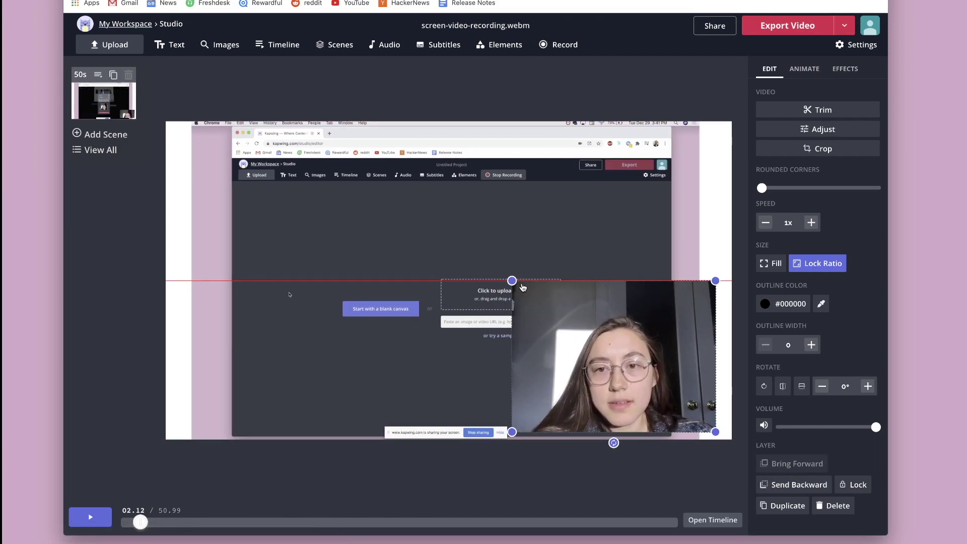
pyautogui.click(382, 322)
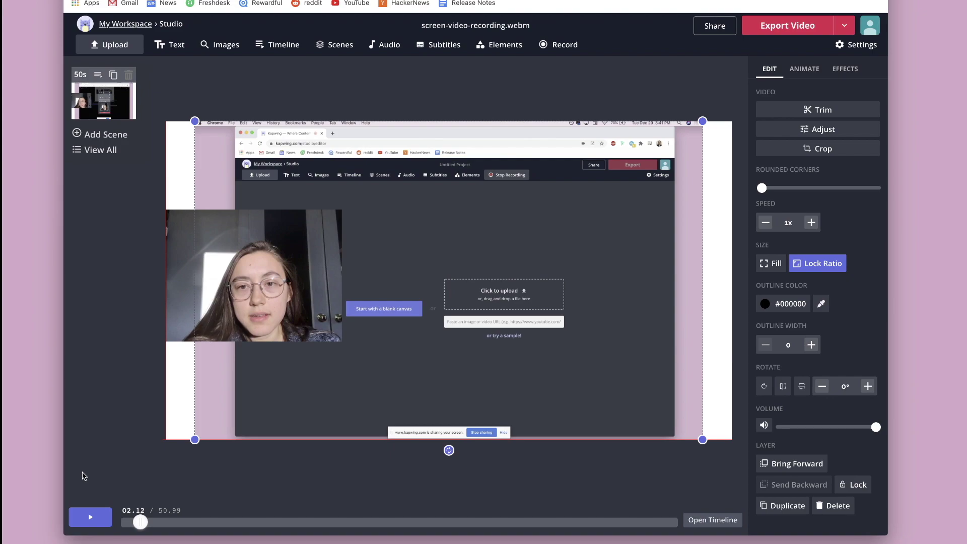
pyautogui.click(93, 518)
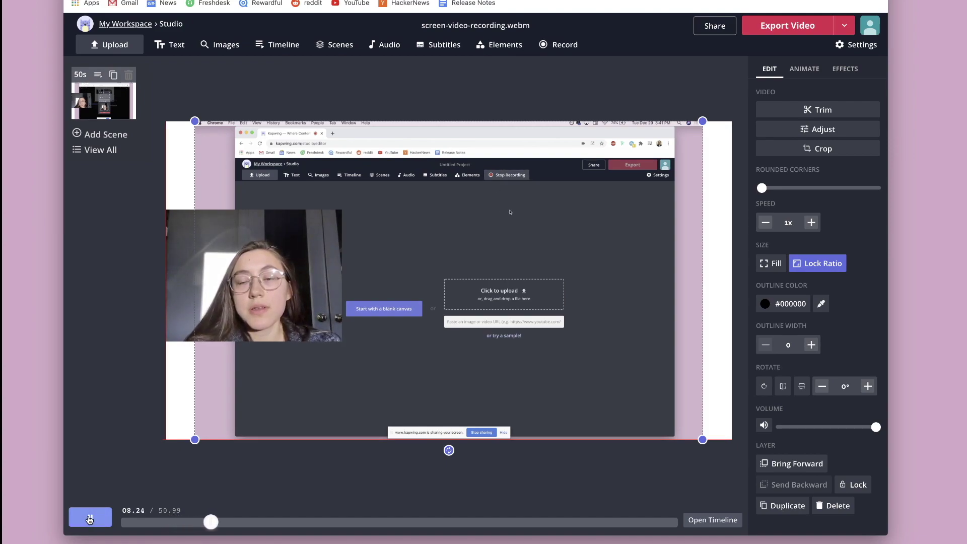
# Pause the preview and drag the screen recording's Rounded Corners slider near its maximum.
pyautogui.click(89, 519)
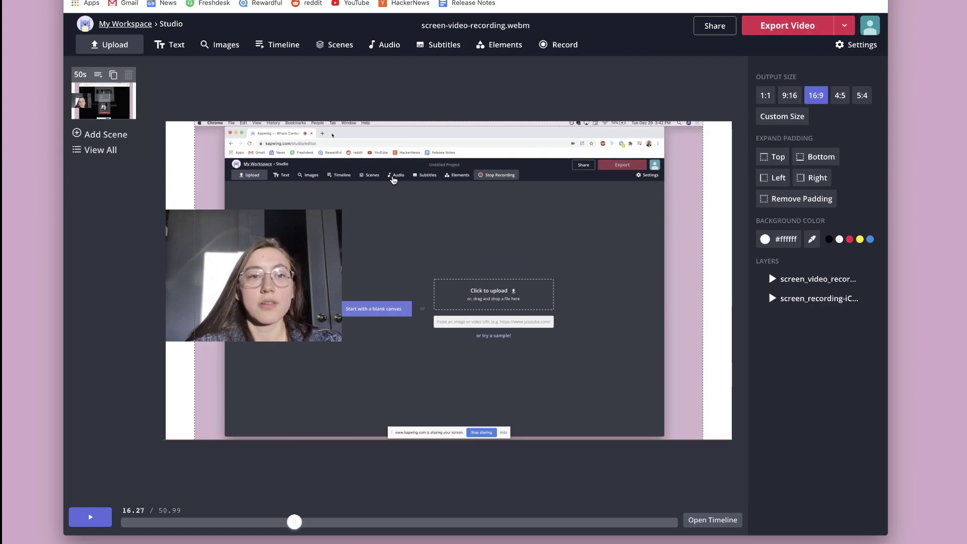
pyautogui.click(393, 180)
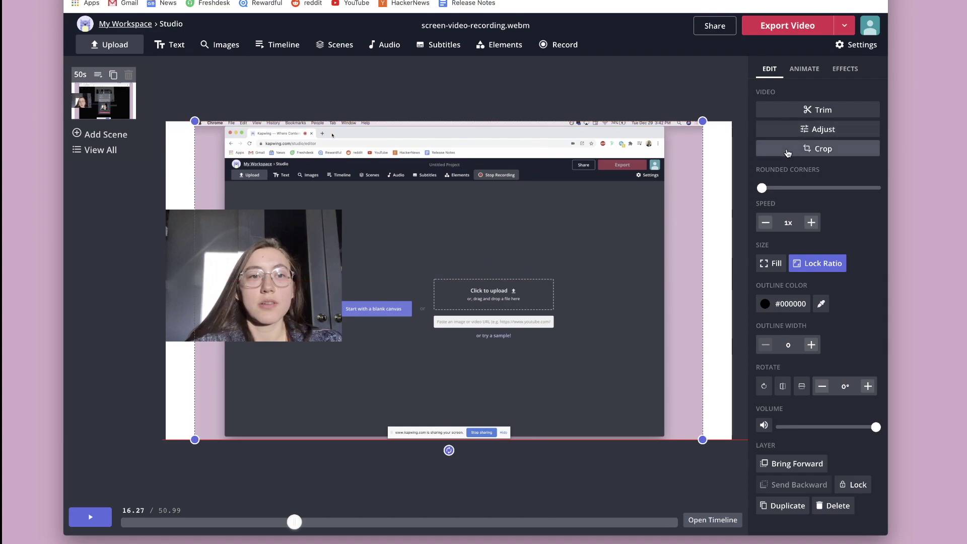
pyautogui.moveTo(866, 187); pyautogui.dragTo(929, 182)
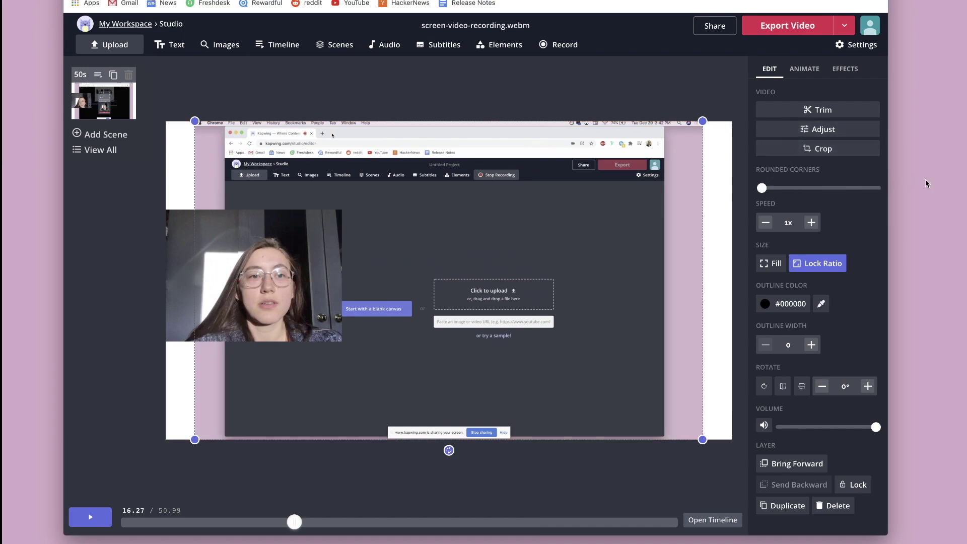
pyautogui.click(324, 89)
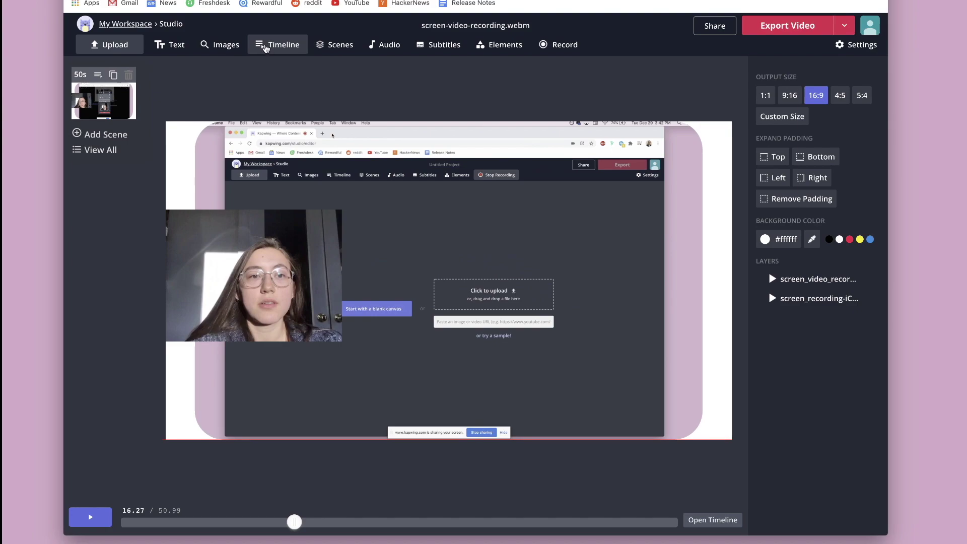
pyautogui.click(265, 47)
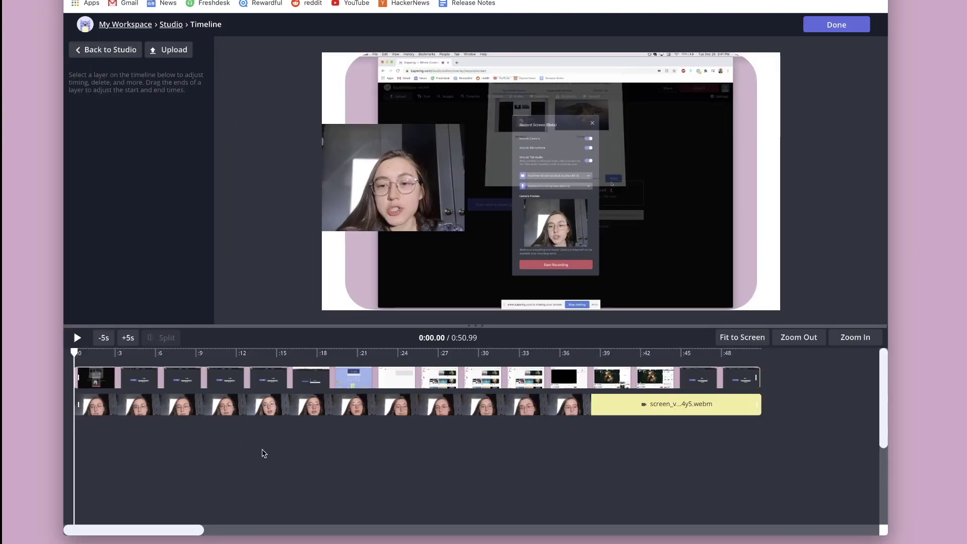
# Scrub through the timeline and inspect the screen recording and webcam clips.
pyautogui.click(217, 353)
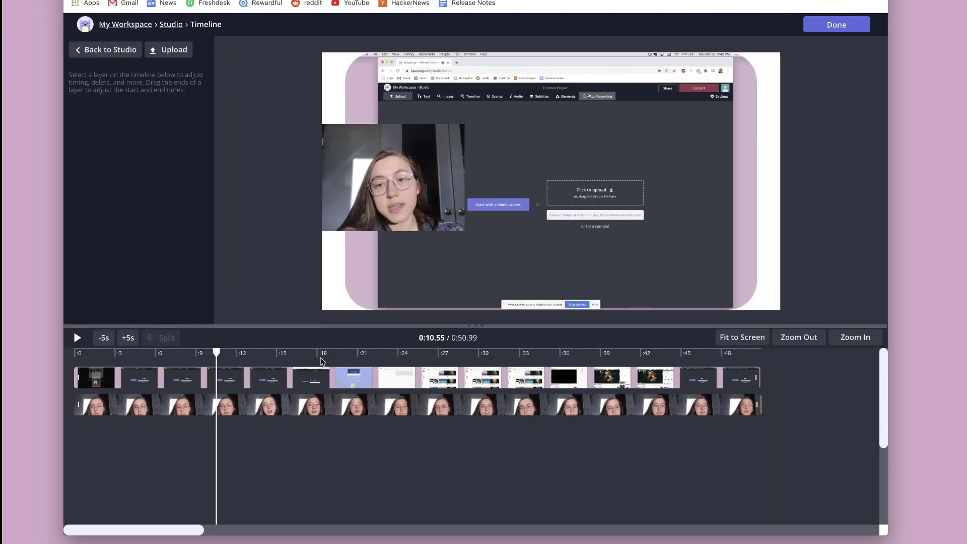
pyautogui.click(331, 380)
pyautogui.click(338, 405)
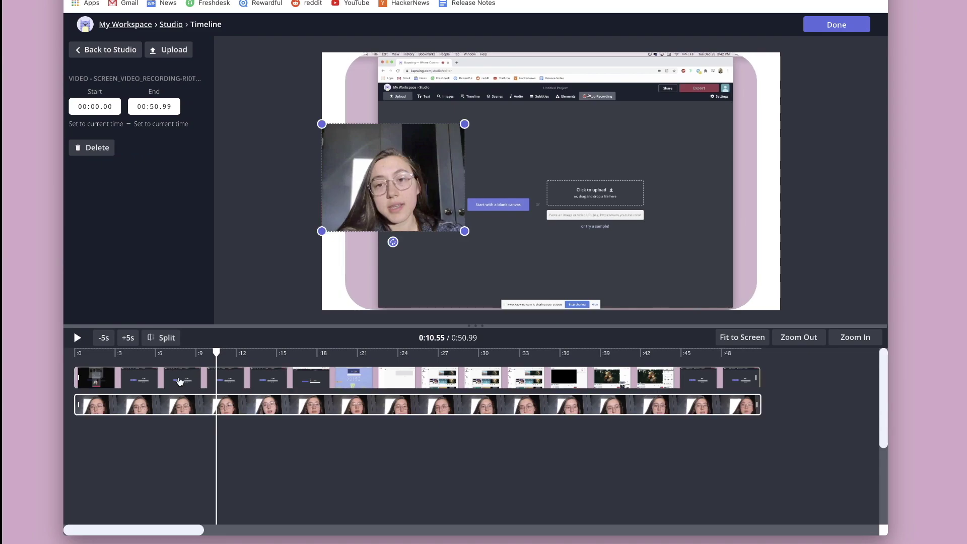
pyautogui.click(188, 353)
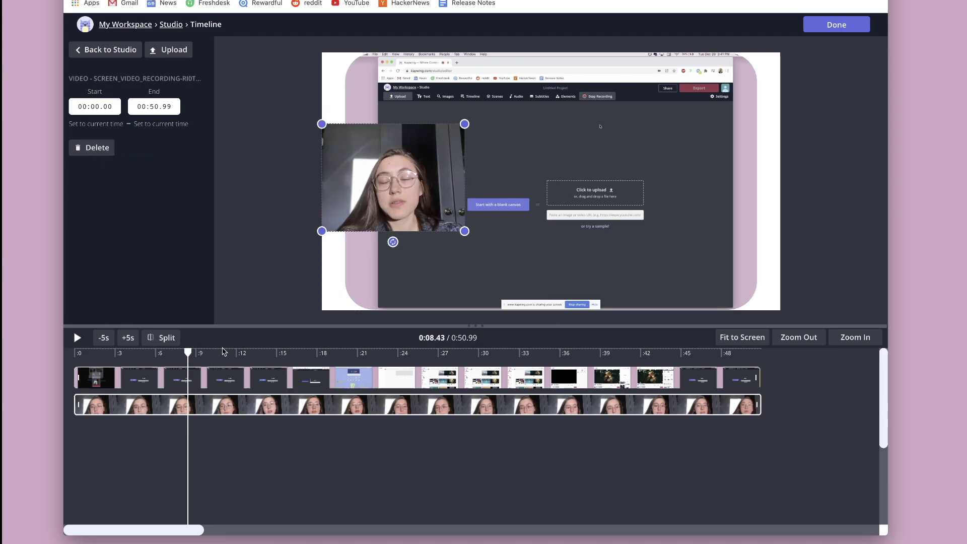
pyautogui.click(379, 353)
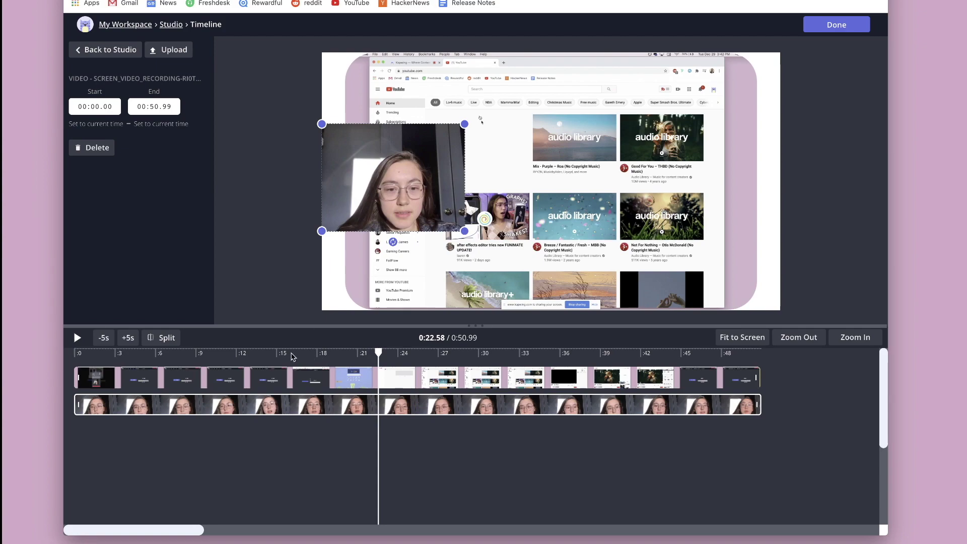
pyautogui.click(95, 353)
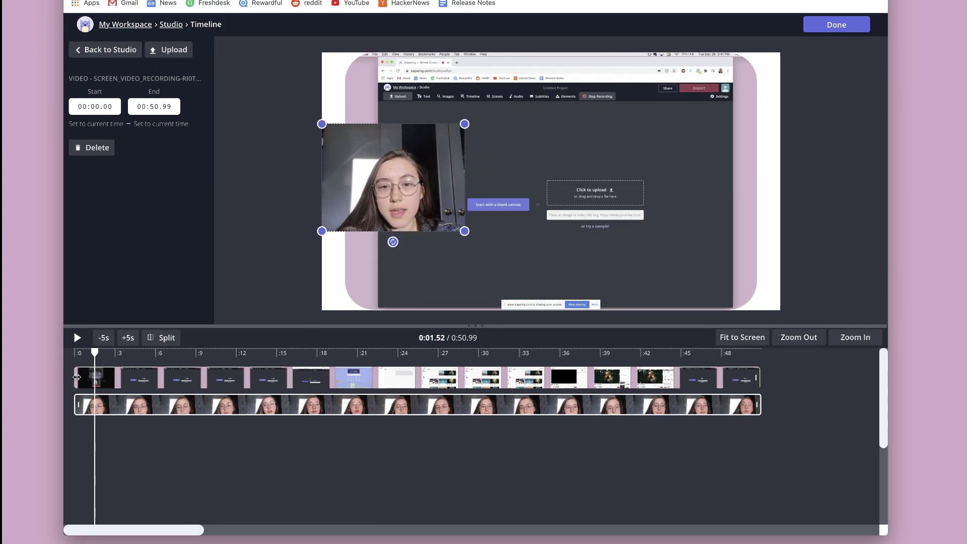
# Trim 2.28 seconds off the screen recording's start so both clips end at 48.71.
pyautogui.click(77, 377)
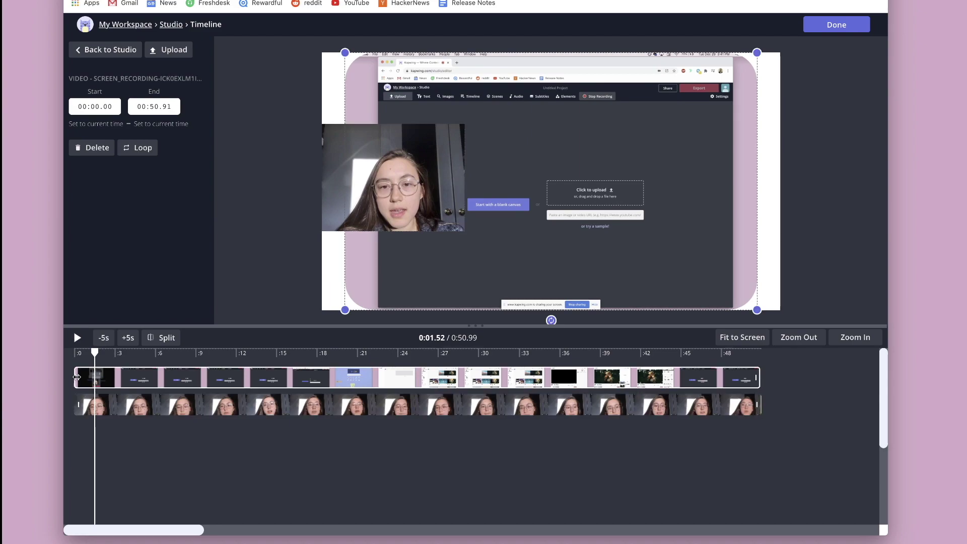
pyautogui.moveTo(77, 377); pyautogui.dragTo(106, 376)
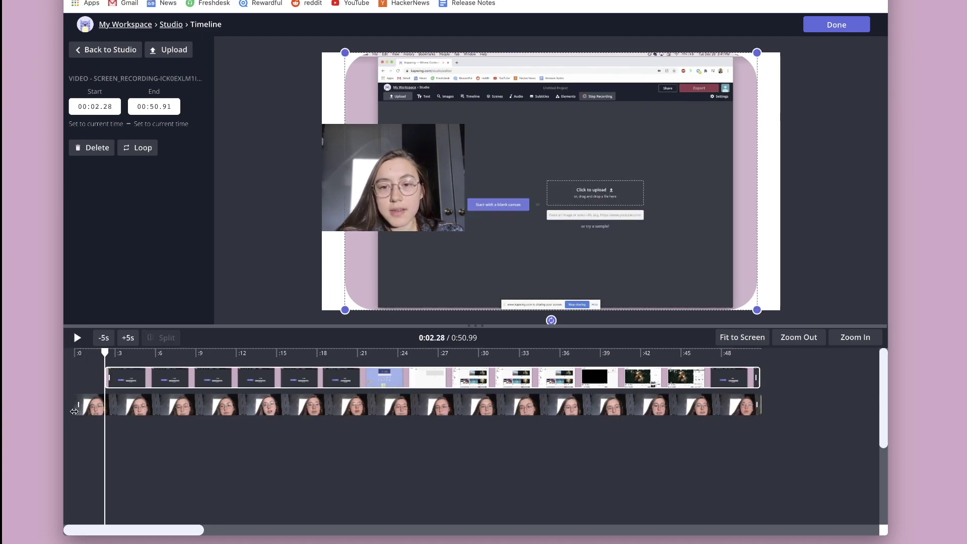
pyautogui.click(74, 411)
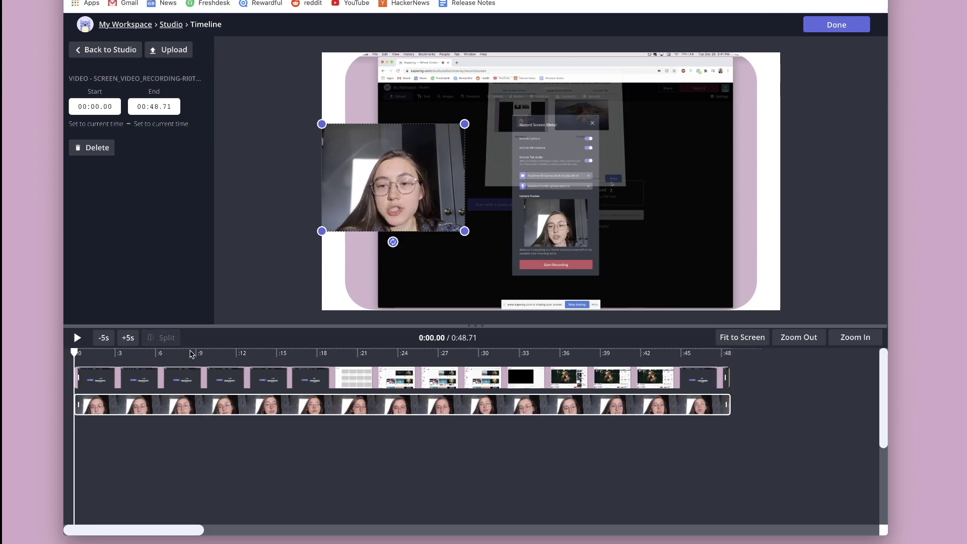
pyautogui.moveTo(191, 354); pyautogui.dragTo(213, 391)
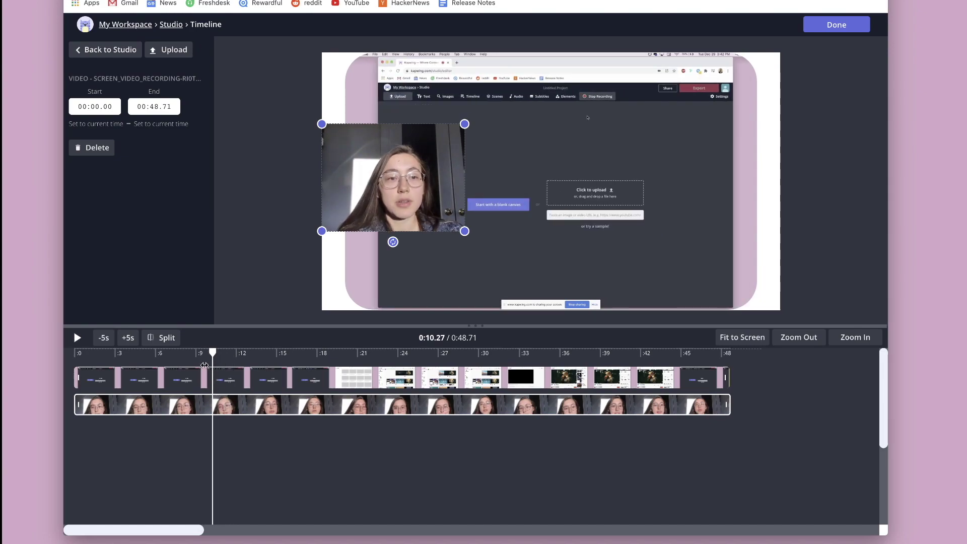
# Split the screen recording at about 10.27 seconds and return to the Studio editor.
pyautogui.click(214, 381)
pyautogui.click(160, 337)
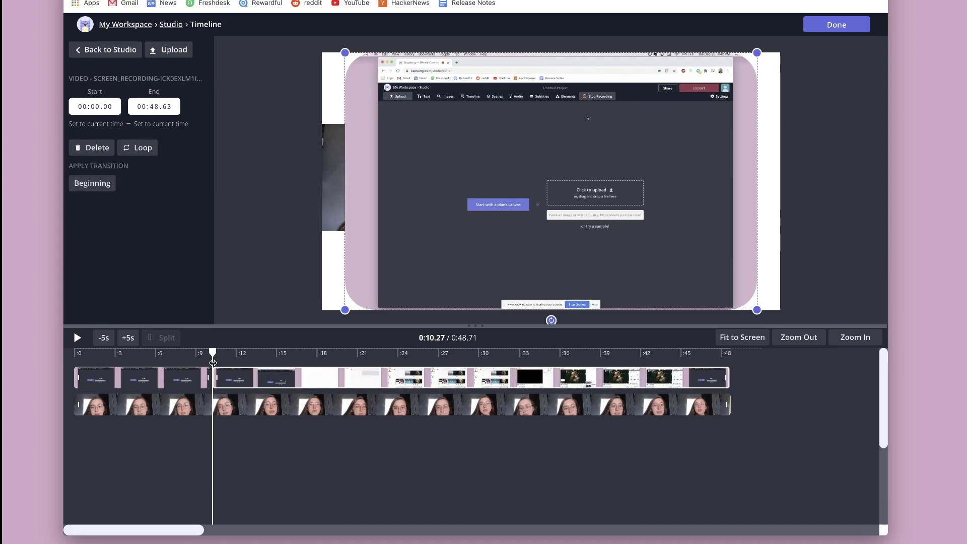
pyautogui.moveTo(213, 363)
pyautogui.mouseDown()
pyautogui.moveTo(190, 370)
pyautogui.moveTo(205, 373)
pyautogui.mouseUp()
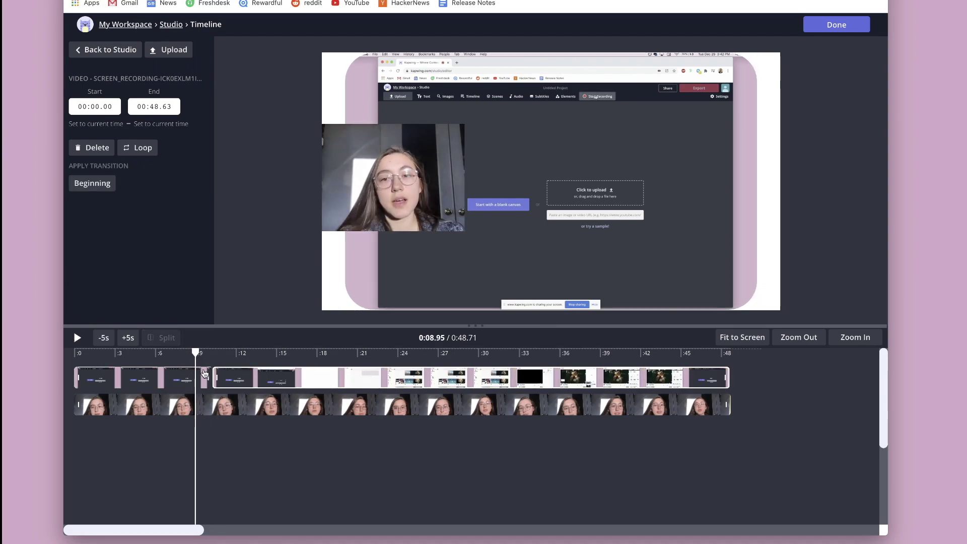
pyautogui.press('Escape')
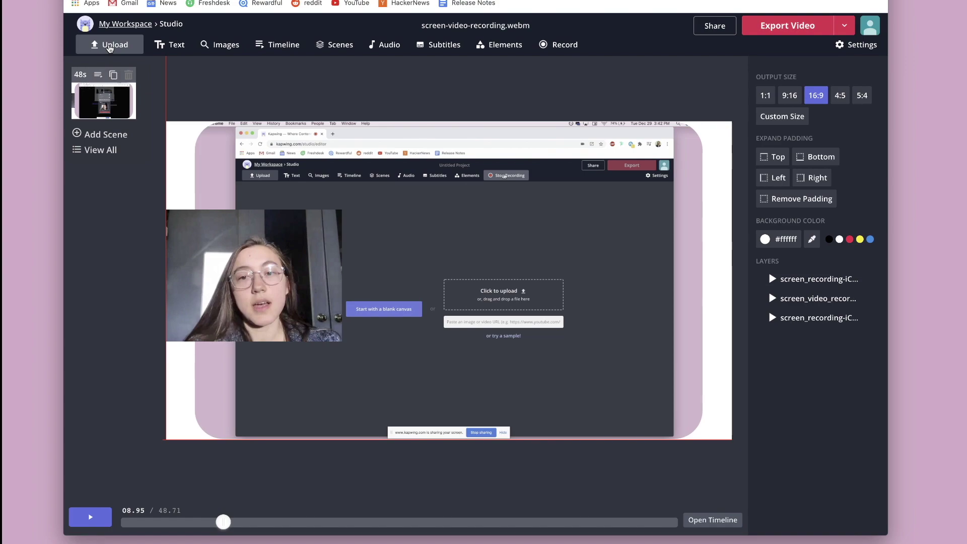
# Move the playhead to about one second in and open the Subtitles editor.
pyautogui.click(489, 195)
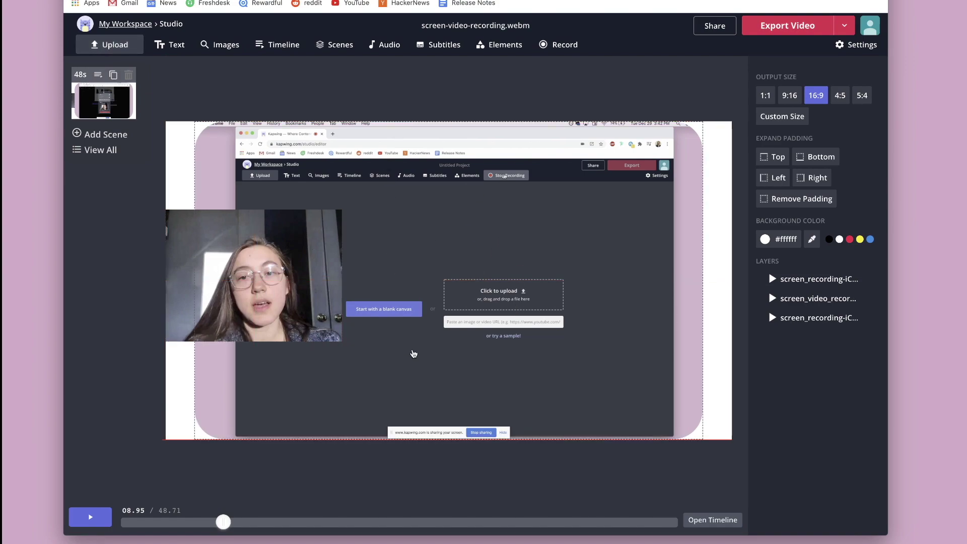
pyautogui.click(231, 99)
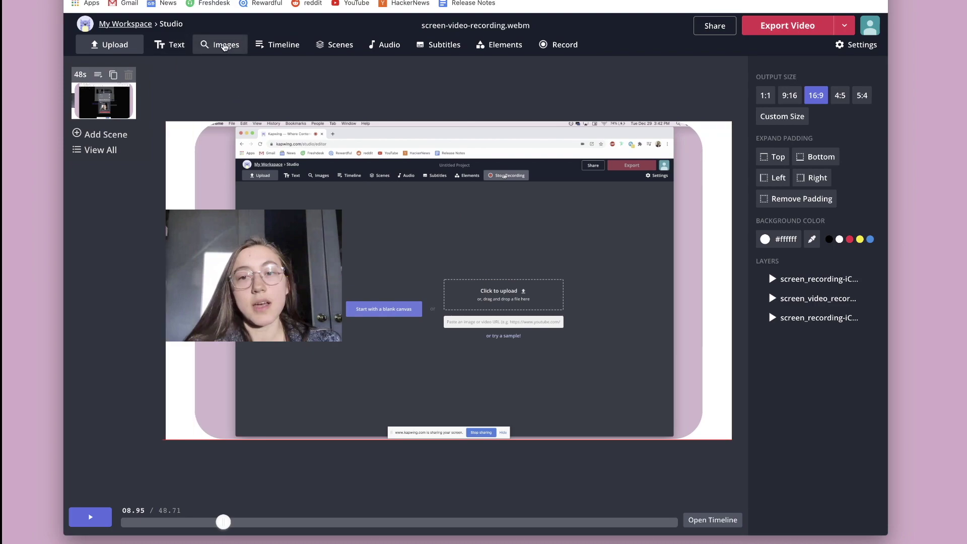
pyautogui.click(224, 47)
pyautogui.click(246, 121)
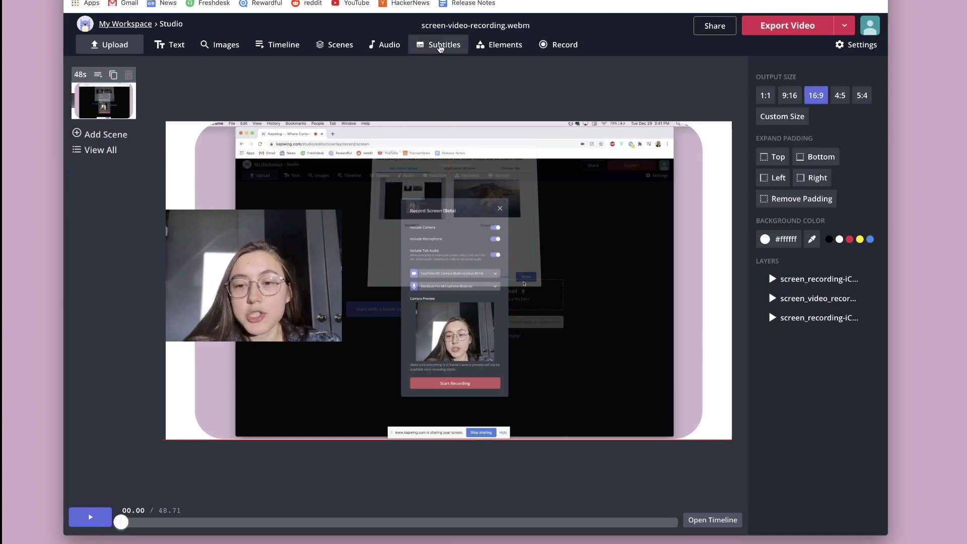
pyautogui.moveTo(121, 522); pyautogui.dragTo(137, 524)
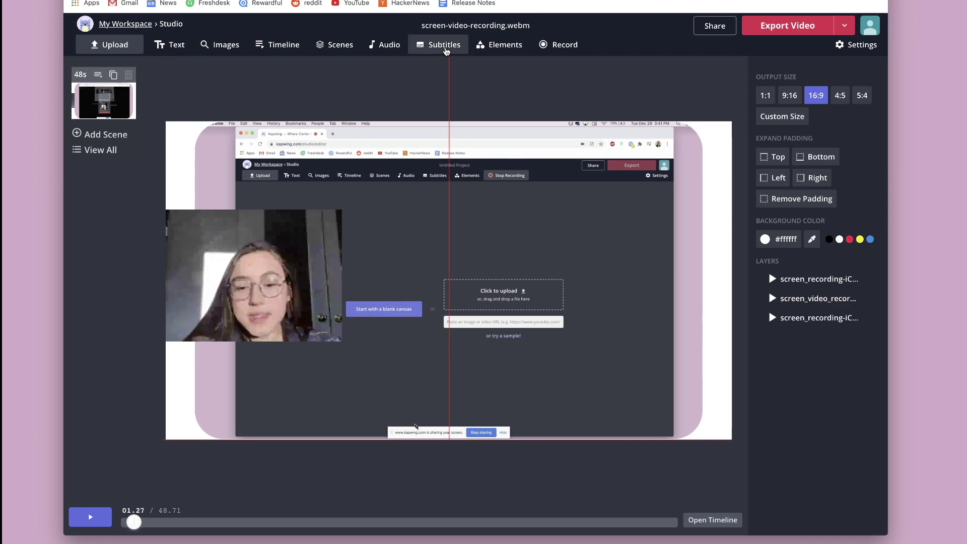
pyautogui.click(446, 48)
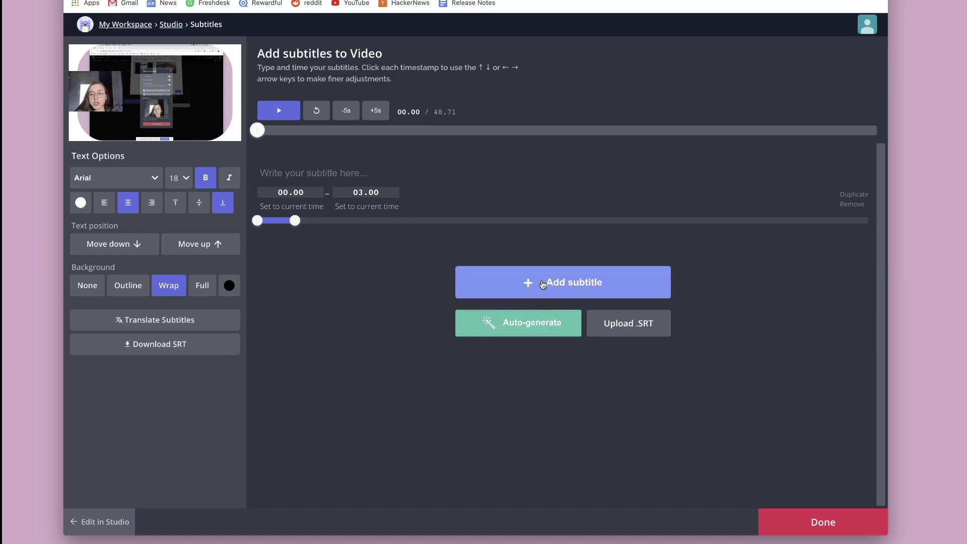
# Auto-generate subtitles in English (United States) from the video's speech.
pyautogui.click(529, 327)
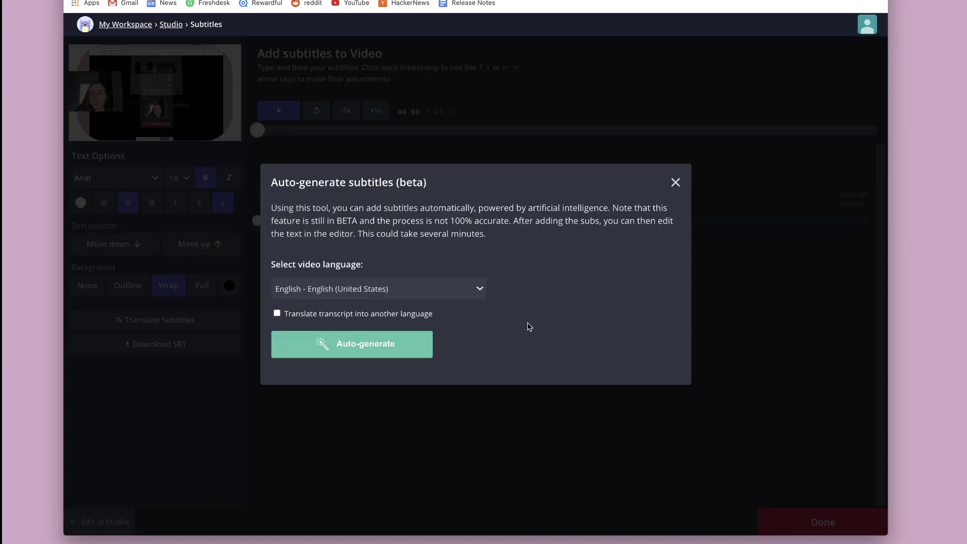
pyautogui.click(354, 347)
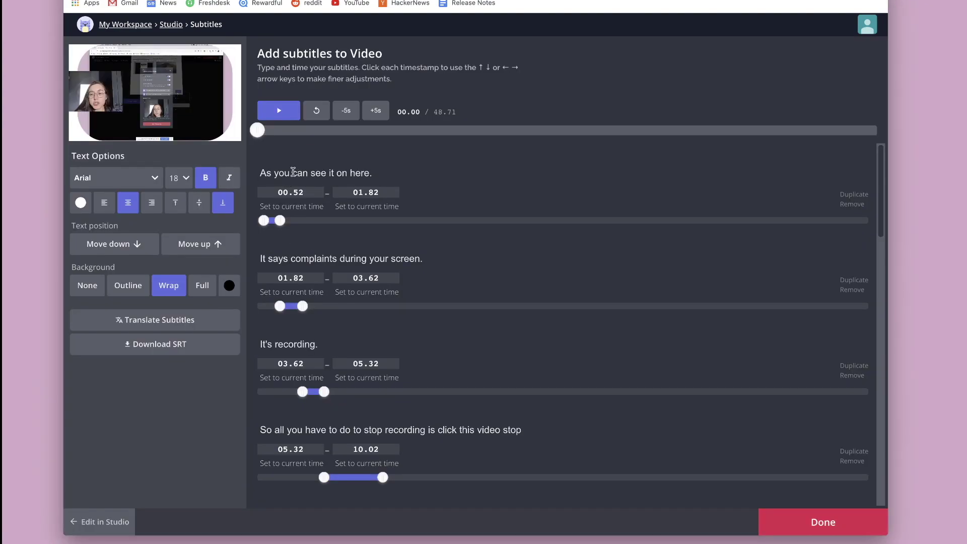
# Review the generated subtitle lines, such as 'It's recording.', and apply them with Done.
pyautogui.click(290, 173)
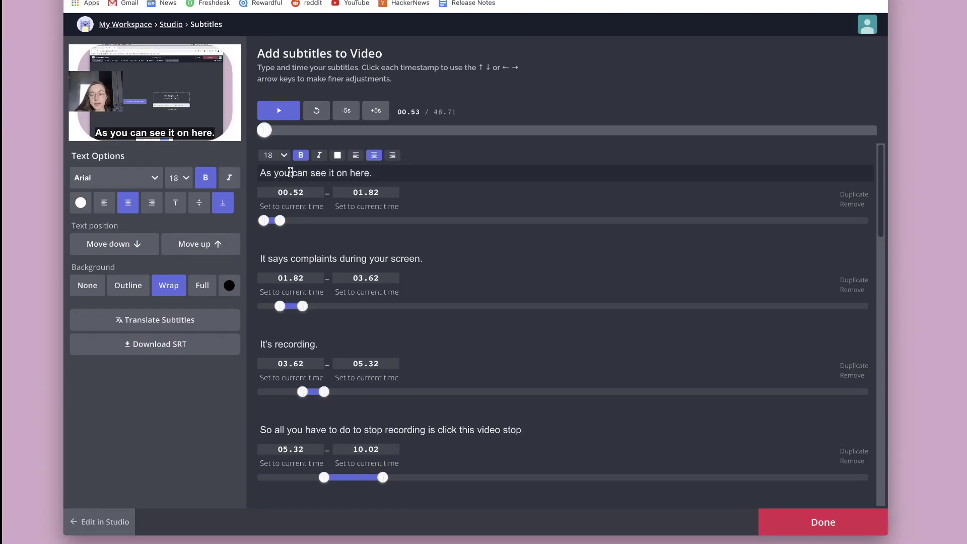
pyautogui.click(303, 258)
pyautogui.click(302, 344)
pyautogui.scroll(-5, 302, 345)
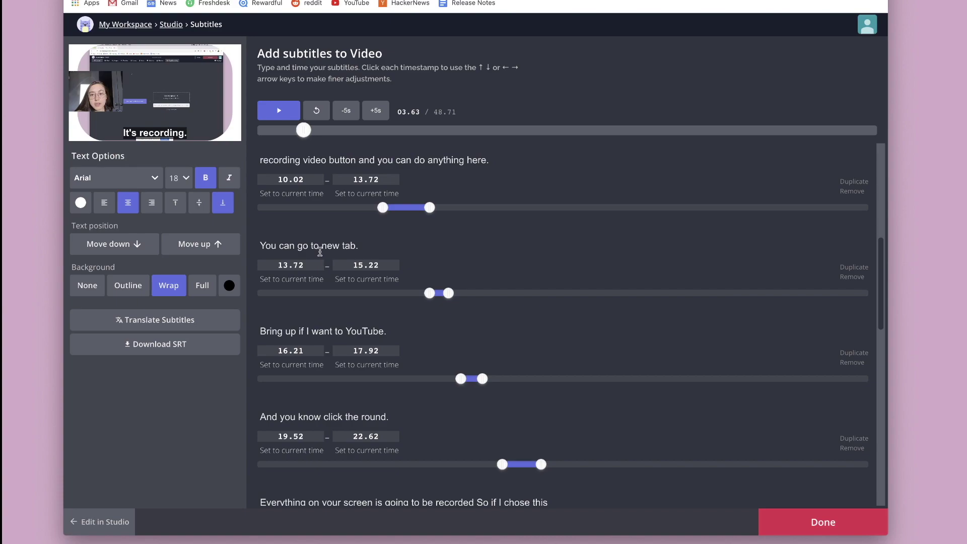
pyautogui.click(358, 246)
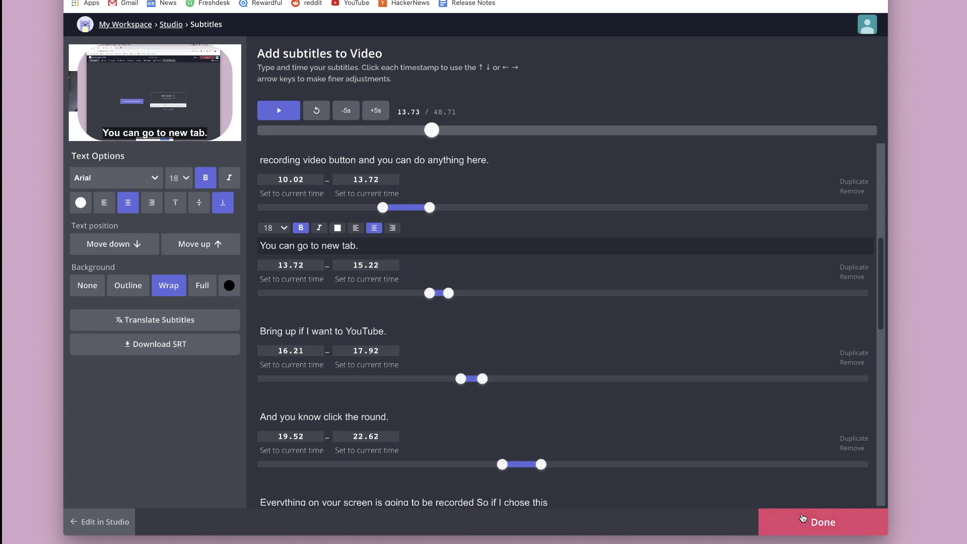
pyautogui.click(803, 518)
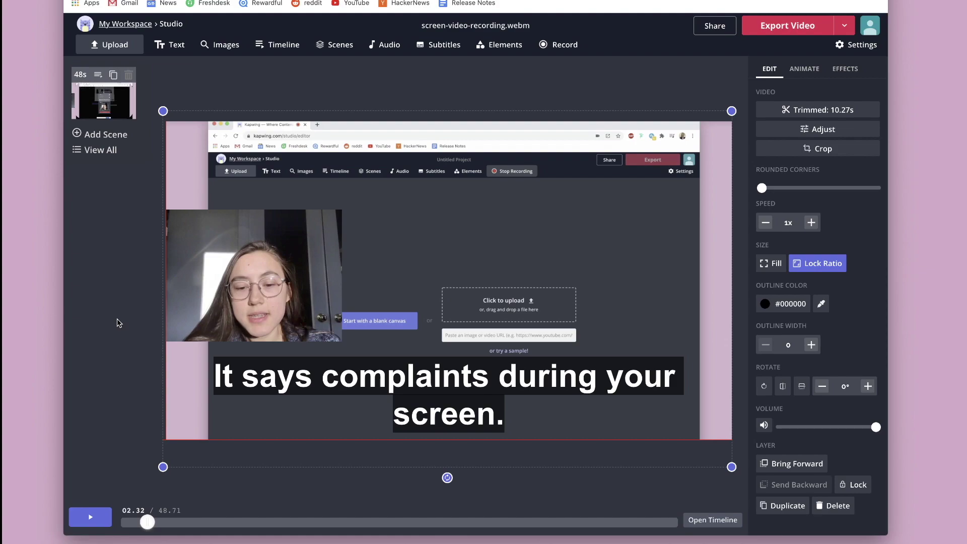
pyautogui.click(170, 274)
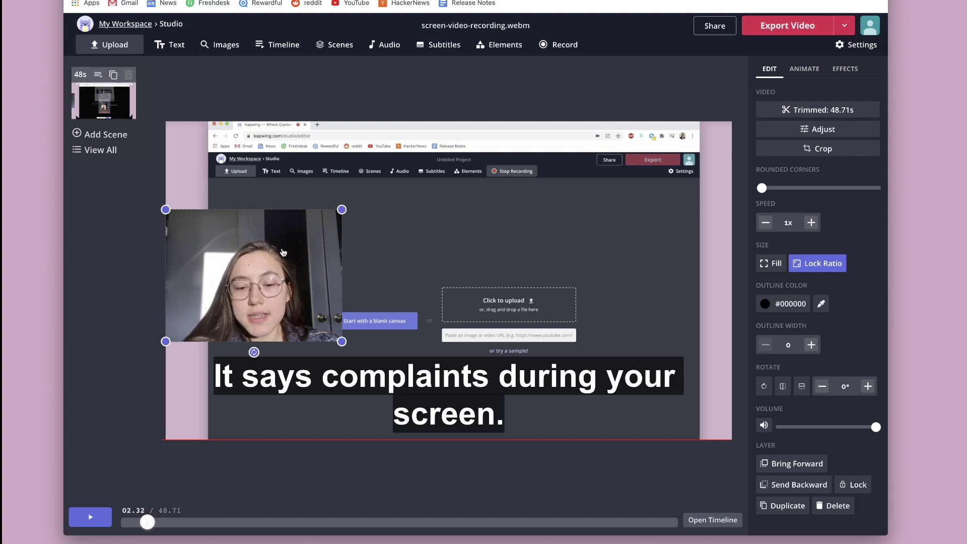
pyautogui.click(129, 278)
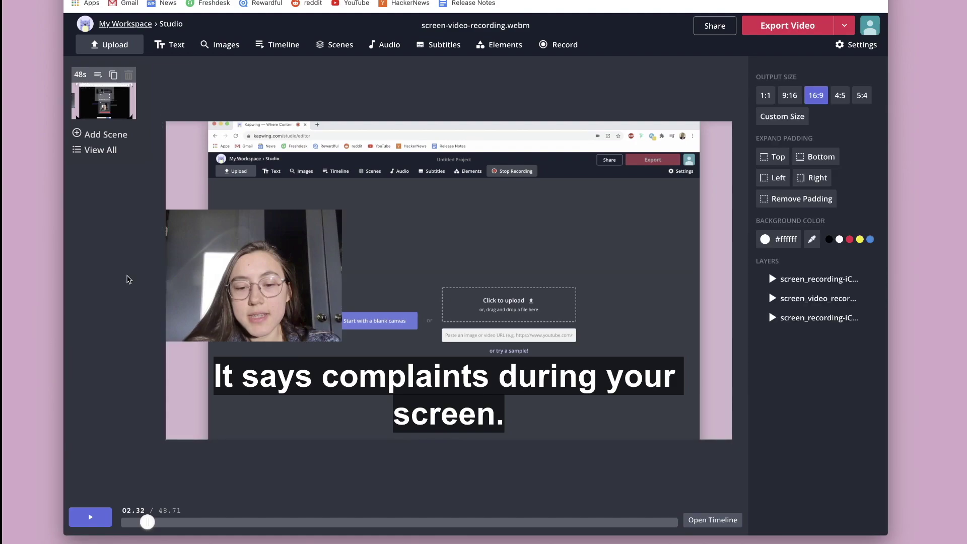
pyautogui.click(266, 286)
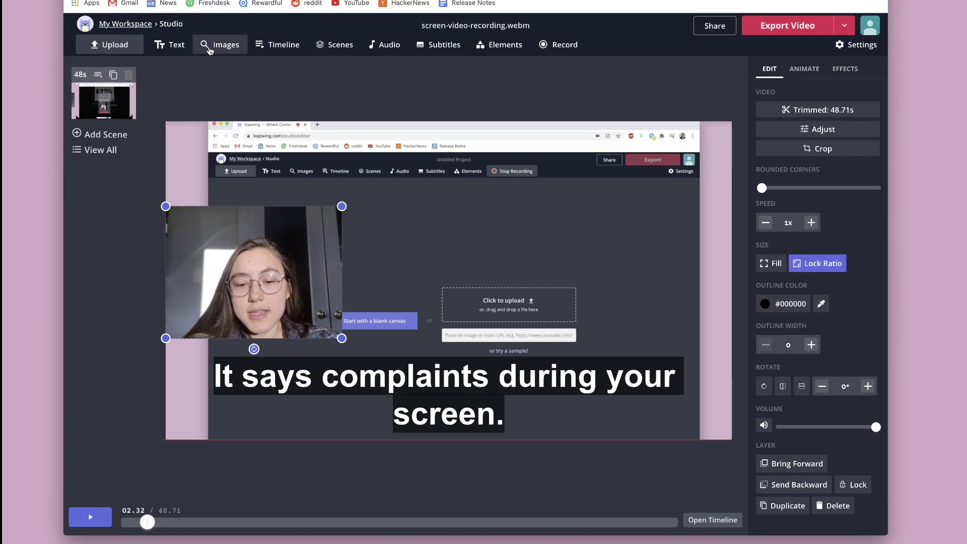
pyautogui.click(500, 44)
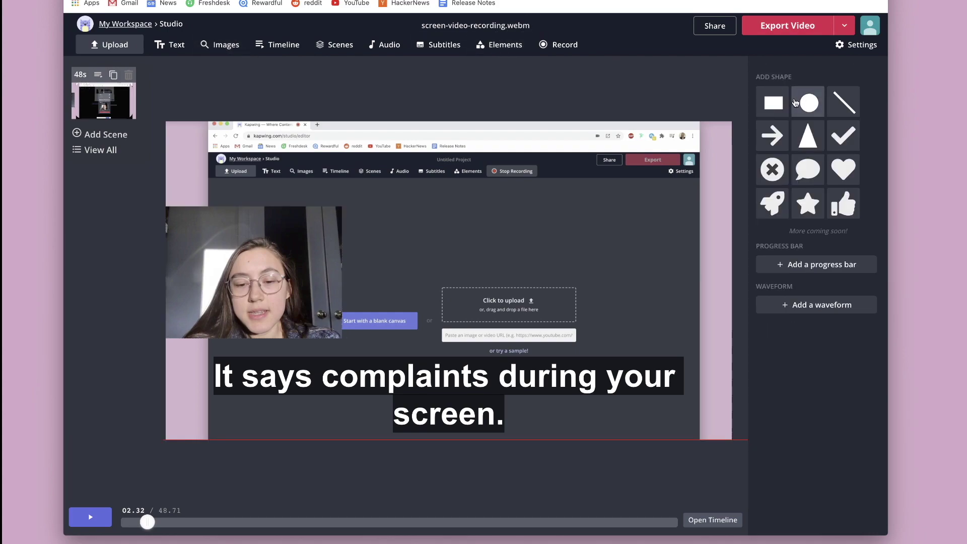
pyautogui.click(773, 103)
pyautogui.moveTo(384, 257); pyautogui.dragTo(209, 231)
pyautogui.press('Delete')
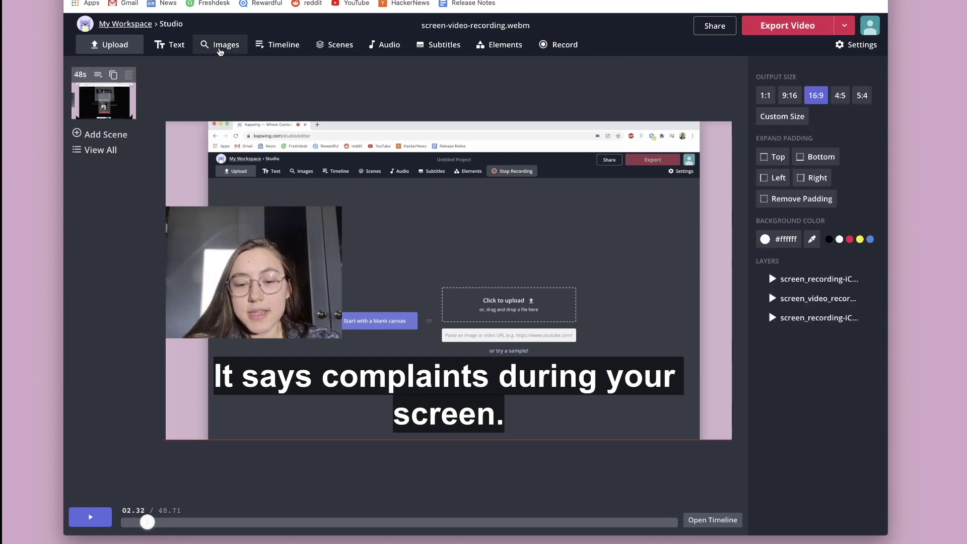
# Insert a purple-blue 'gradient' image, shrink it over the webcam, and send it behind.
pyautogui.click(220, 50)
pyautogui.write('gradient')
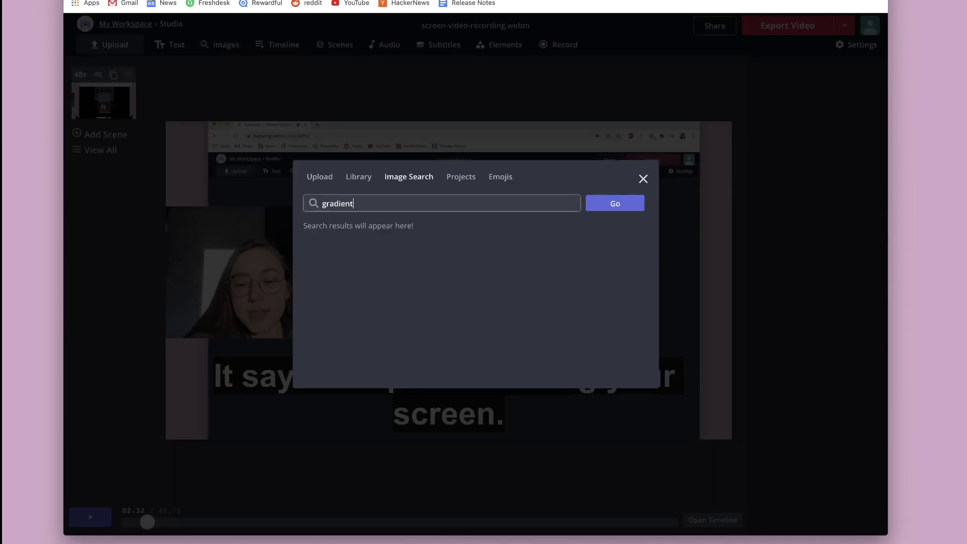
pyautogui.press('Return')
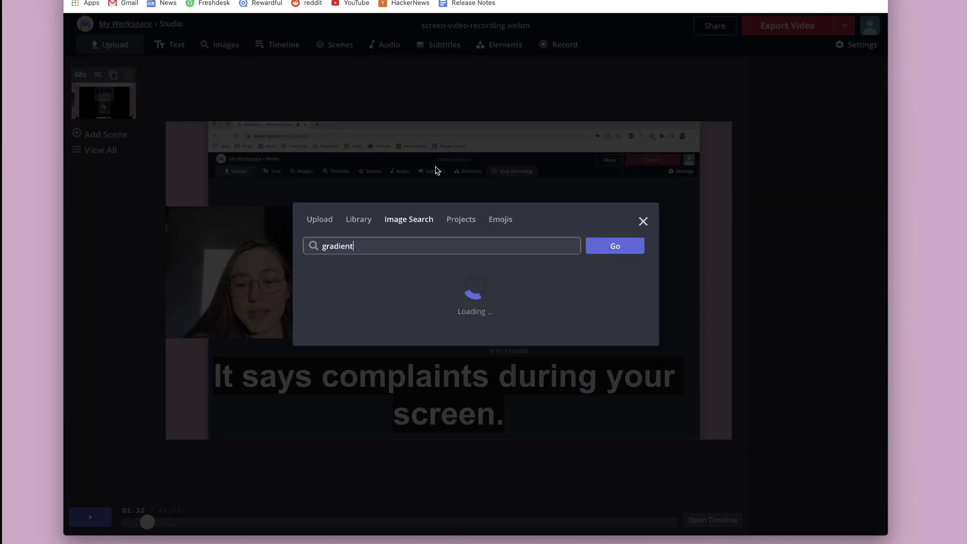
pyautogui.click(399, 270)
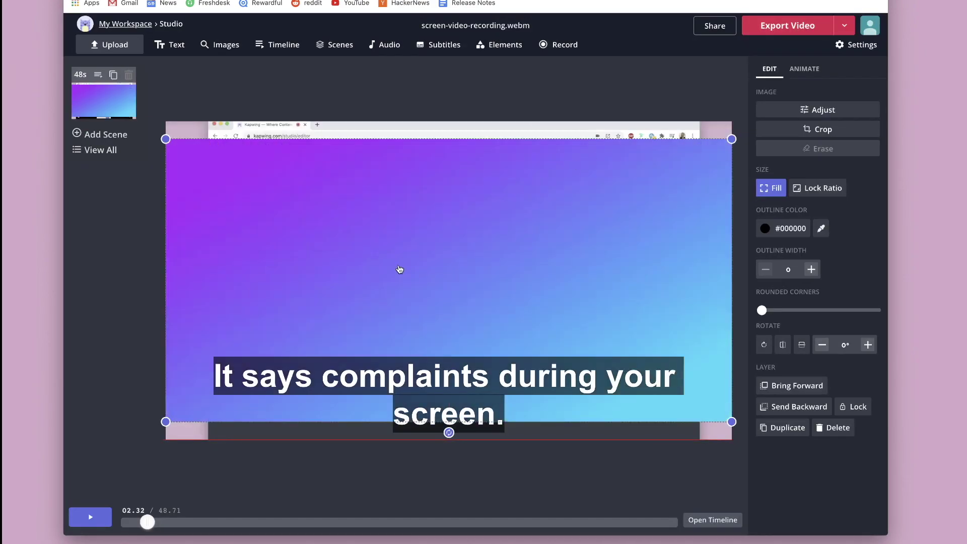
pyautogui.moveTo(730, 421); pyautogui.dragTo(319, 255)
pyautogui.moveTo(267, 221); pyautogui.dragTo(247, 290)
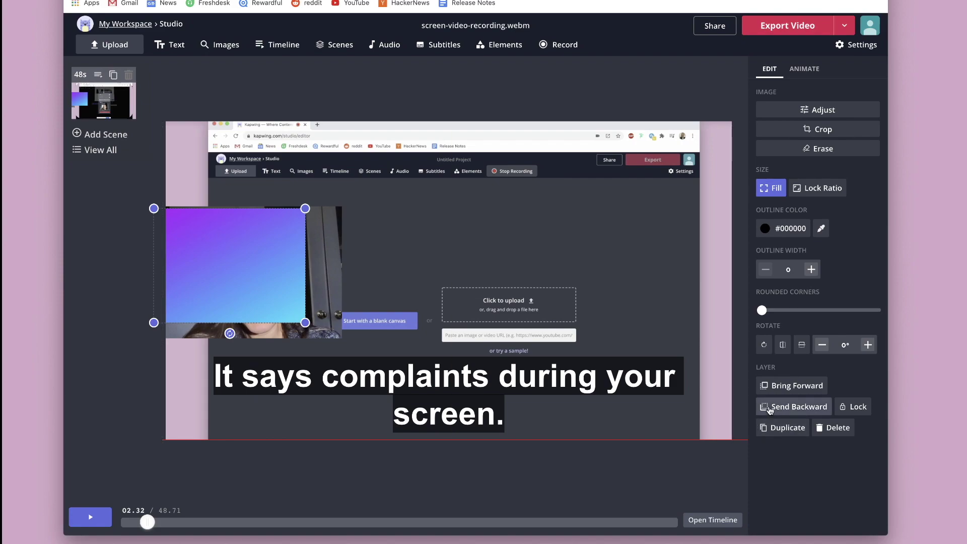
pyautogui.click(770, 408)
pyautogui.click(769, 409)
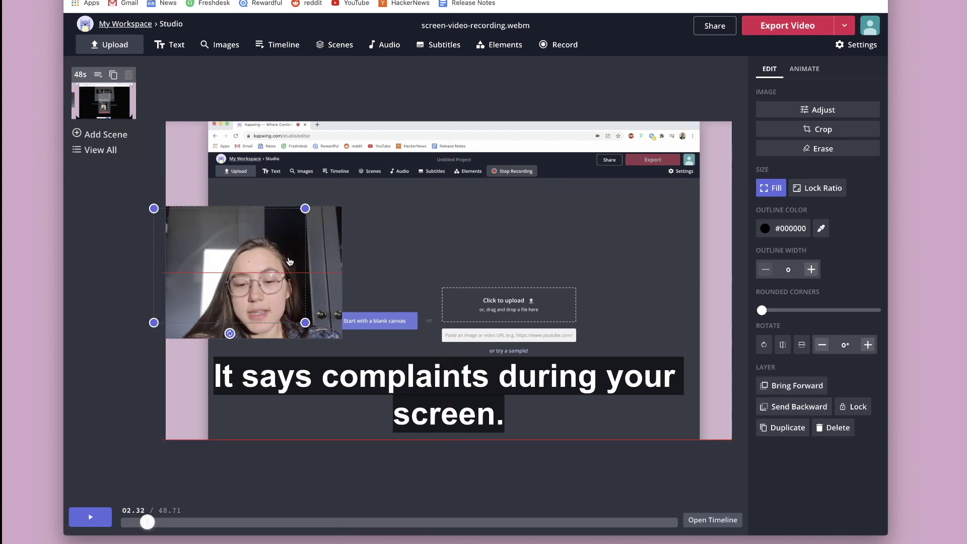
# Enlarge the gradient so it forms a border frame around the webcam.
pyautogui.click(239, 218)
pyautogui.moveTo(239, 218); pyautogui.dragTo(239, 213)
pyautogui.click(239, 203)
pyautogui.moveTo(305, 321); pyautogui.dragTo(349, 352)
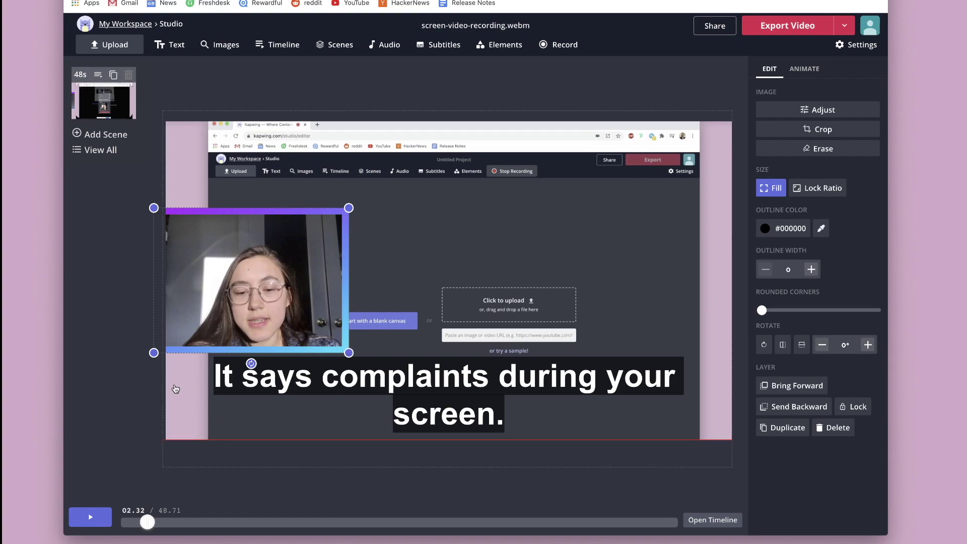
pyautogui.click(113, 407)
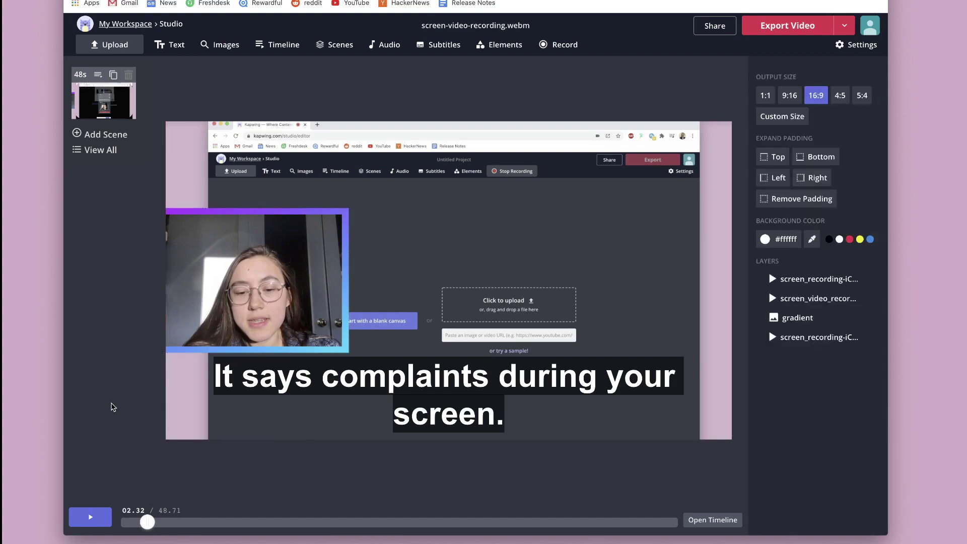
# Preview the webcam's gradient border, then reselect the gradient layer behind it.
pyautogui.click(90, 517)
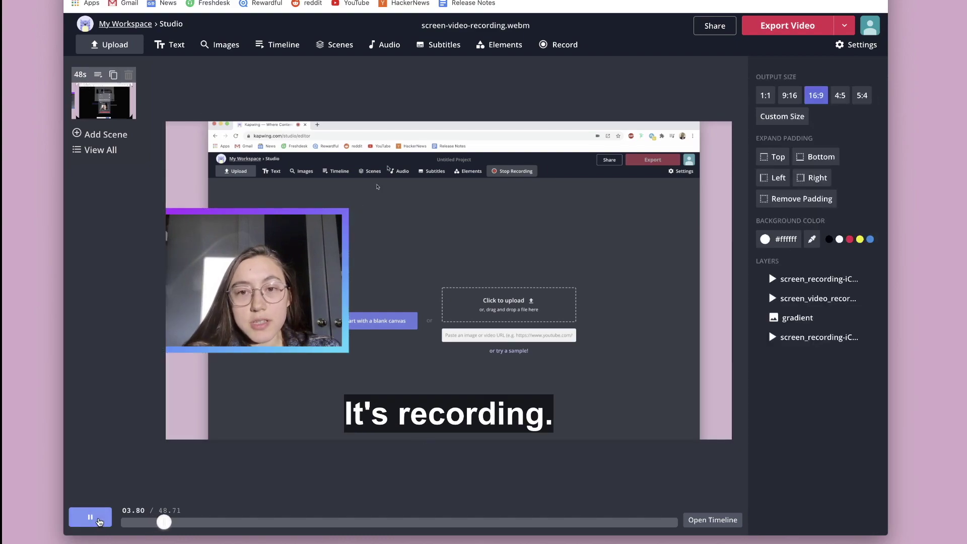
pyautogui.click(91, 517)
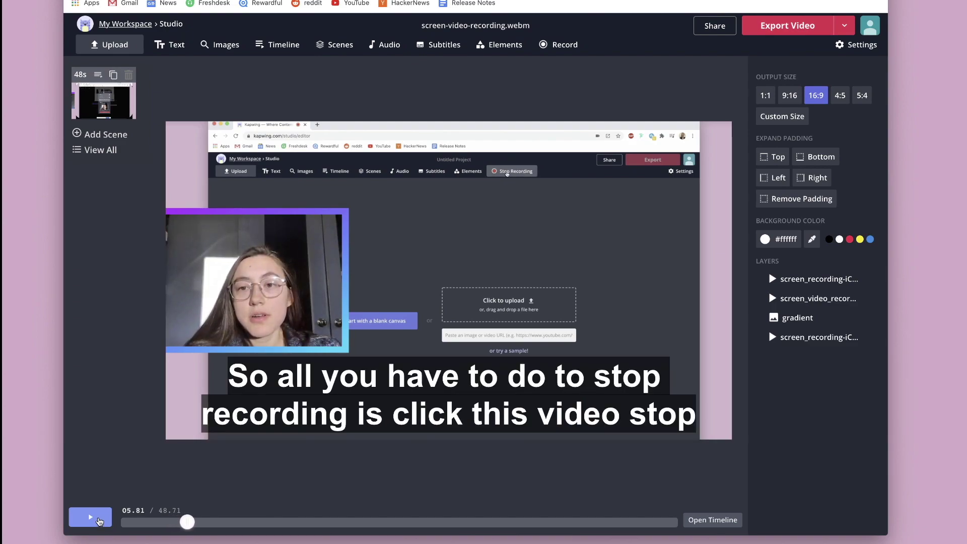
pyautogui.click(233, 224)
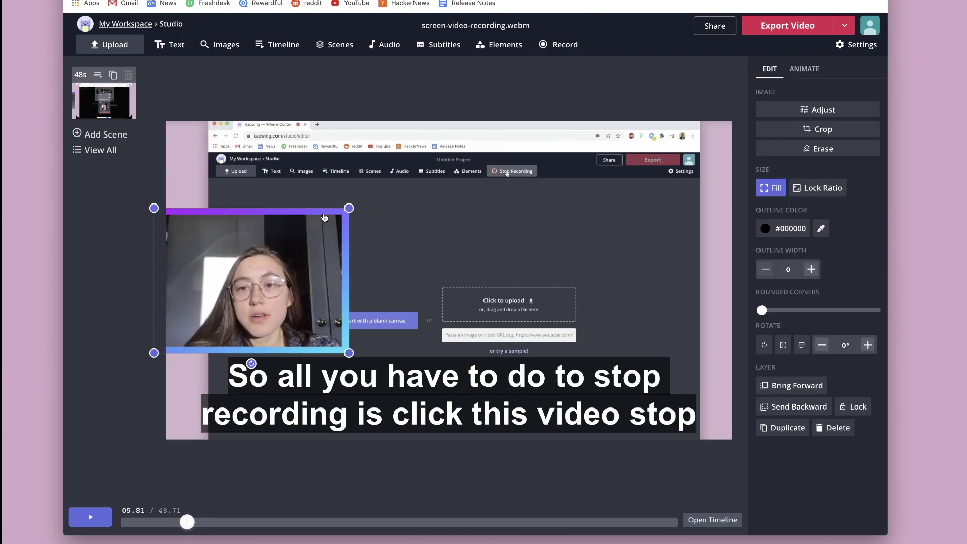
pyautogui.click(440, 58)
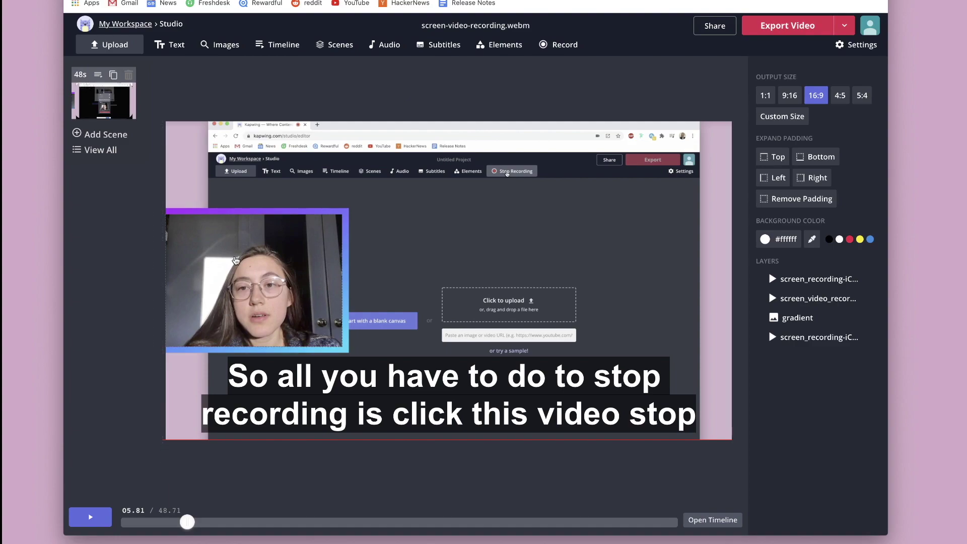
pyautogui.click(236, 261)
pyautogui.click(344, 262)
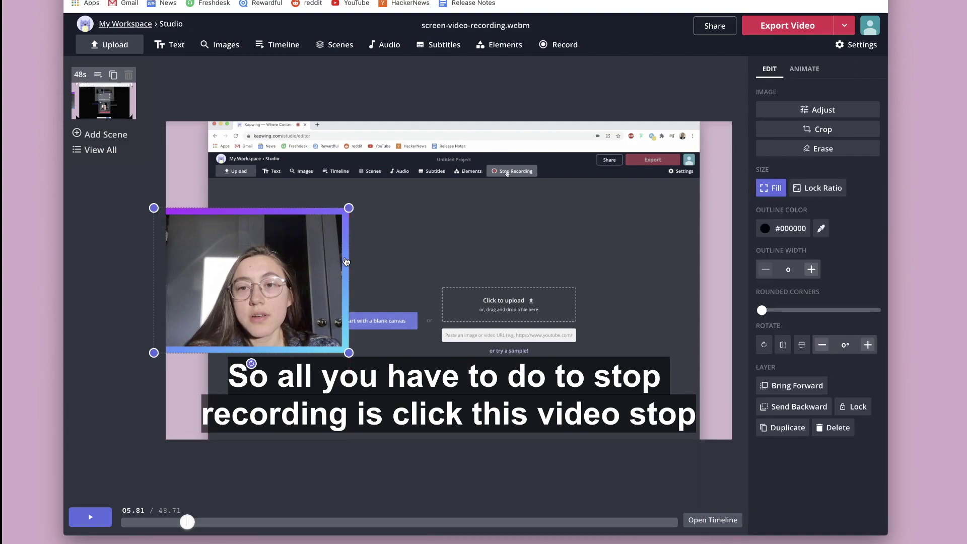
# Shrink the screen recording slightly from its corners, without keeping proportions.
pyautogui.click(253, 134)
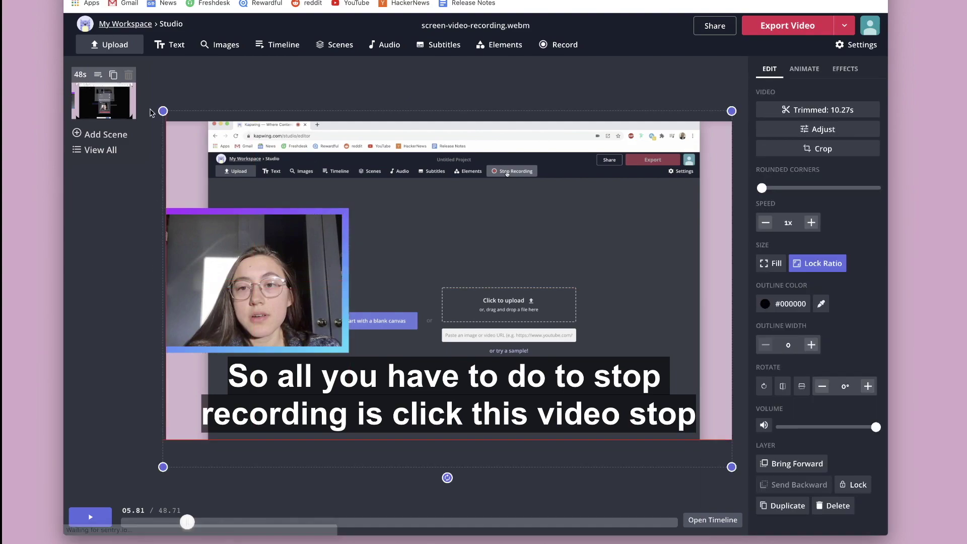
pyautogui.moveTo(156, 112); pyautogui.dragTo(196, 131)
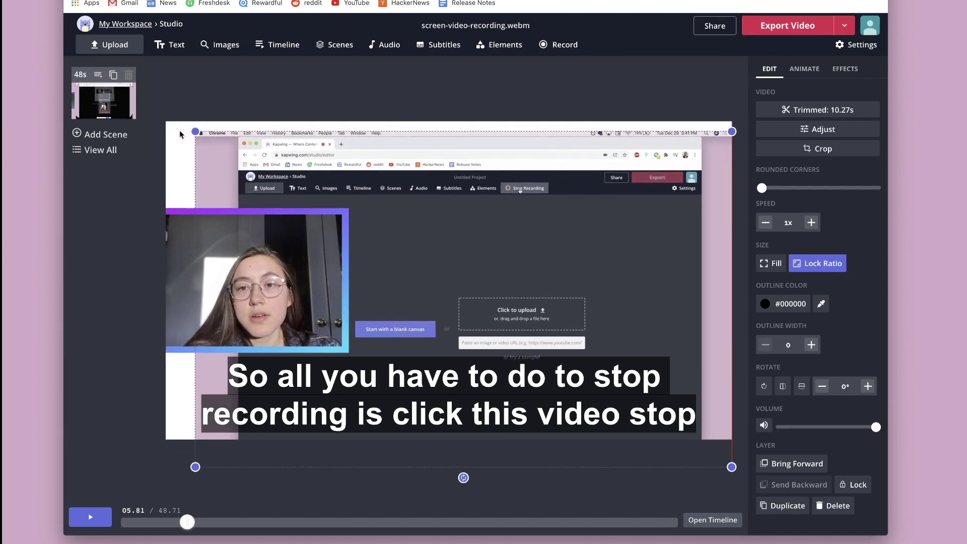
pyautogui.click(771, 263)
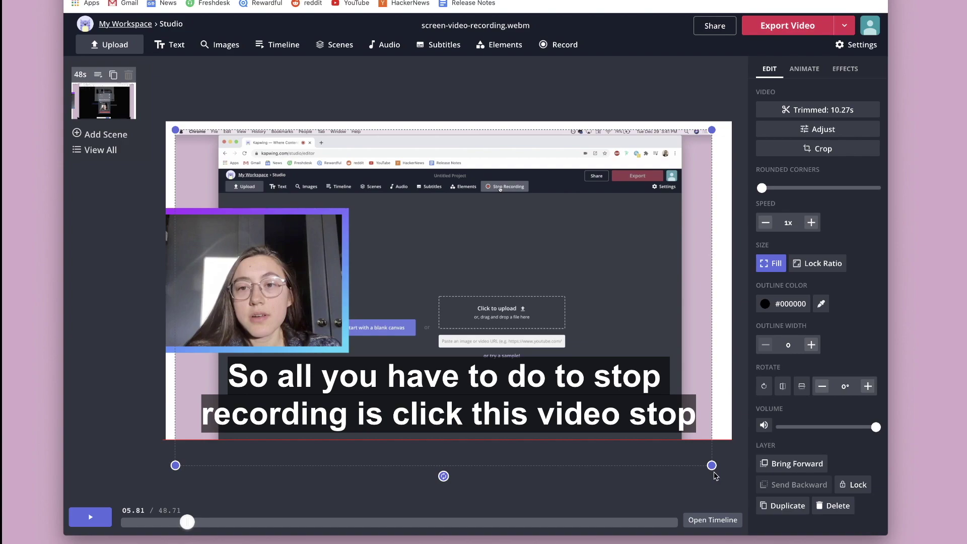
pyautogui.moveTo(711, 465); pyautogui.dragTo(722, 431)
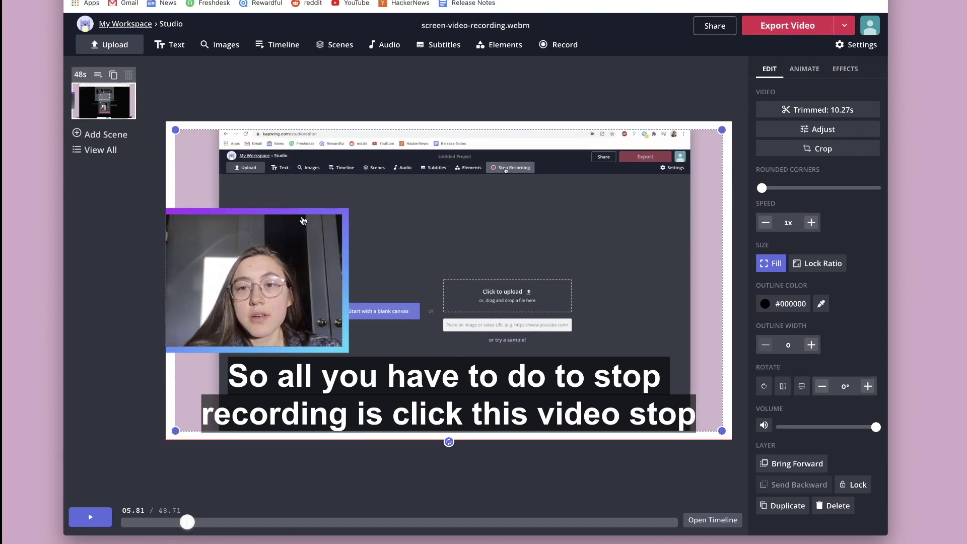
# Fill the canvas with a gradient image, send it behind the screen recording, and preview.
pyautogui.click(303, 216)
pyautogui.click(771, 188)
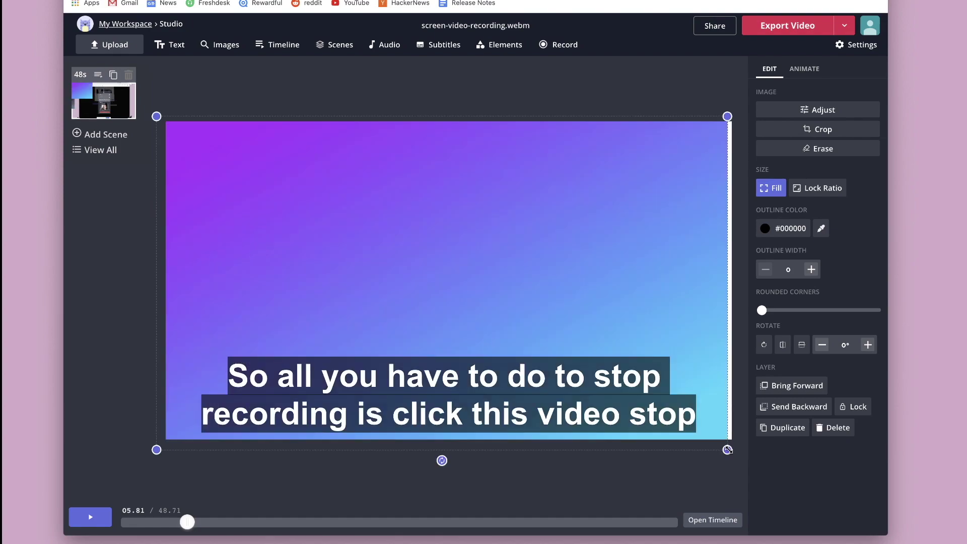
pyautogui.click(777, 409)
pyautogui.click(777, 411)
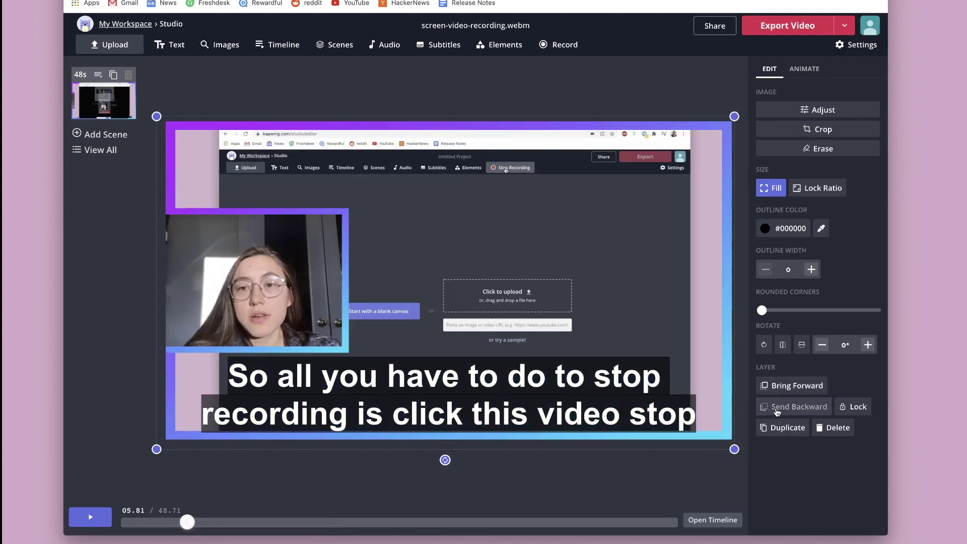
pyautogui.click(740, 395)
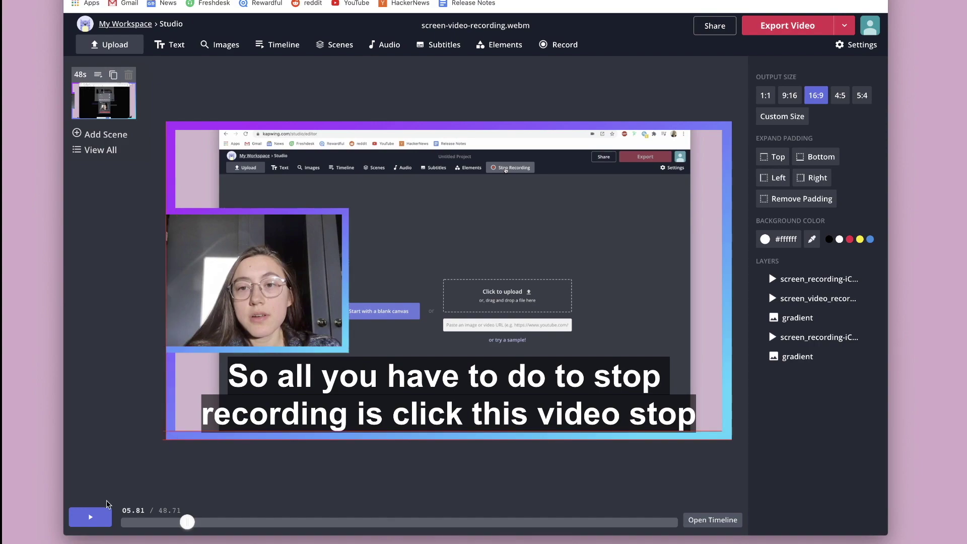
pyautogui.click(104, 515)
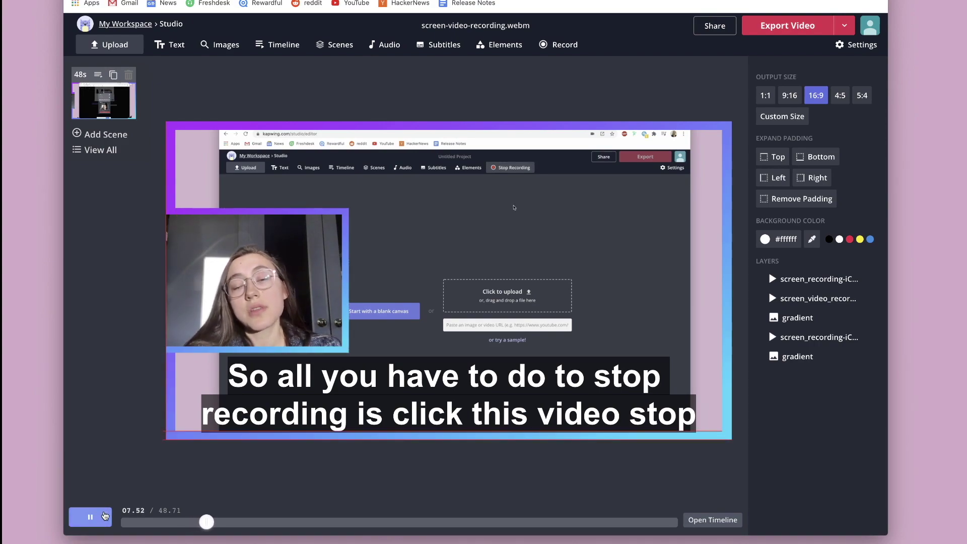
pyautogui.click(104, 515)
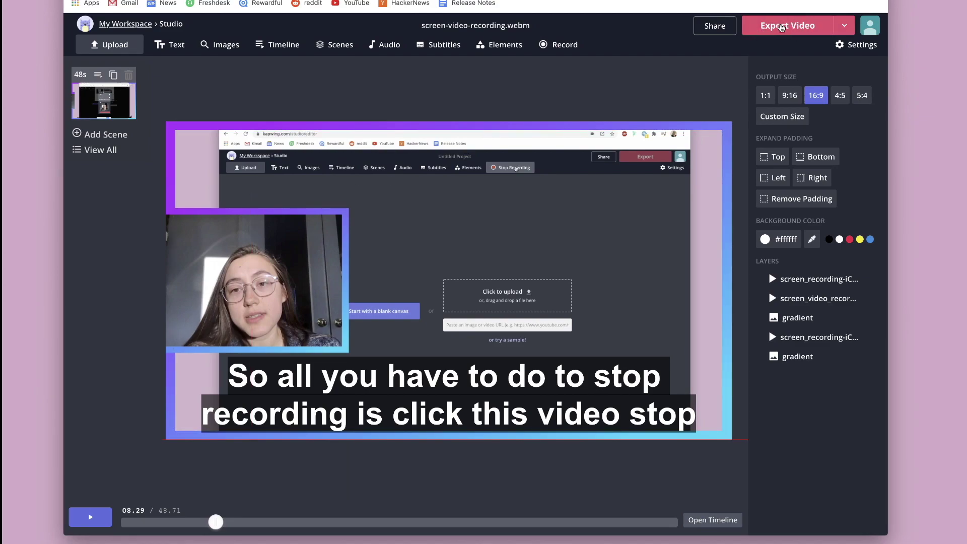
# Export the finished bordered, subtitled video with Export Video.
pyautogui.click(779, 28)
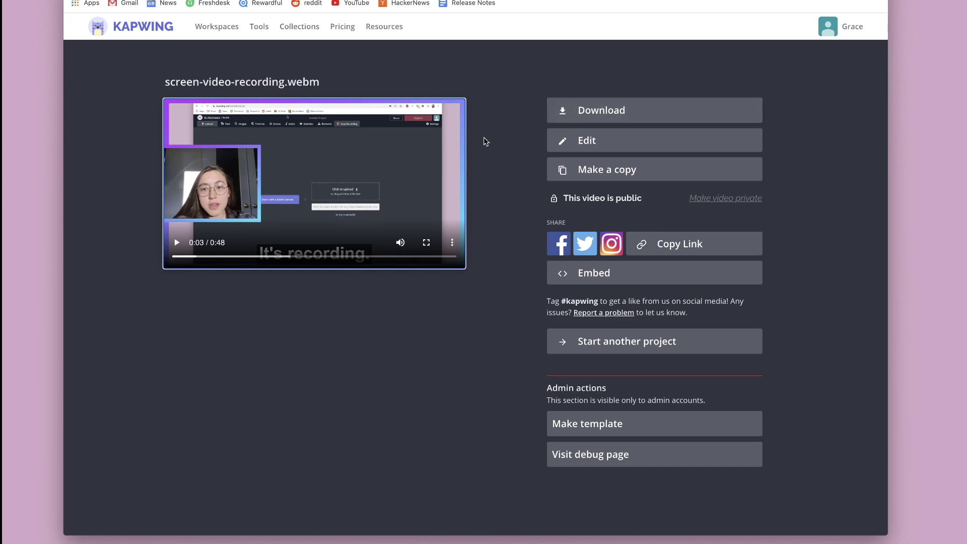
# Download the exported video as an MP4 file.
pyautogui.click(624, 110)
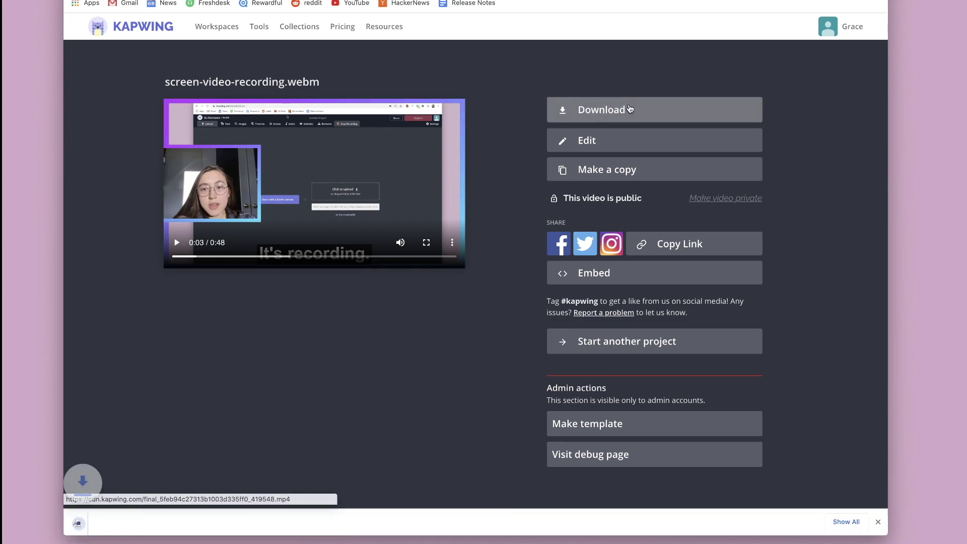